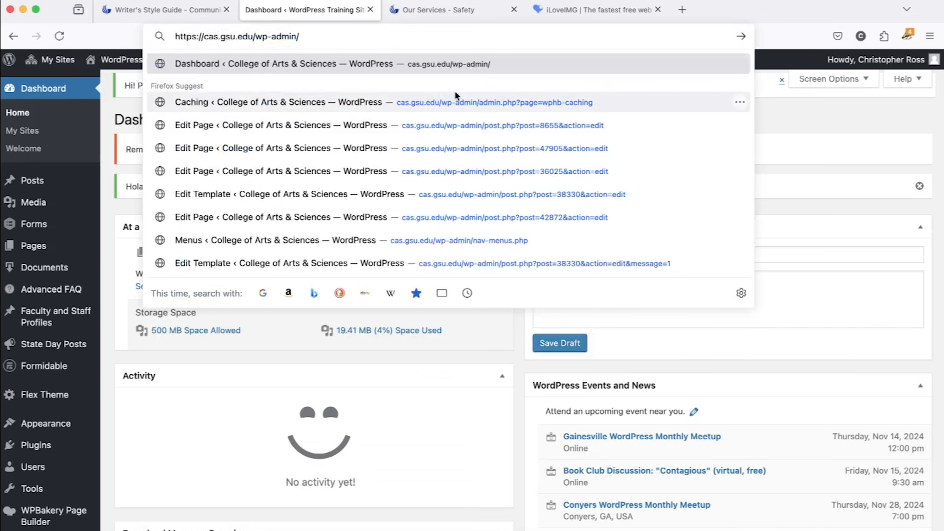
Step: Dismiss the address suggestions and remove the WPBakery Page Builder activation notice from the dashboard
{"action": "left_click", "coordinate": [777, 120]}
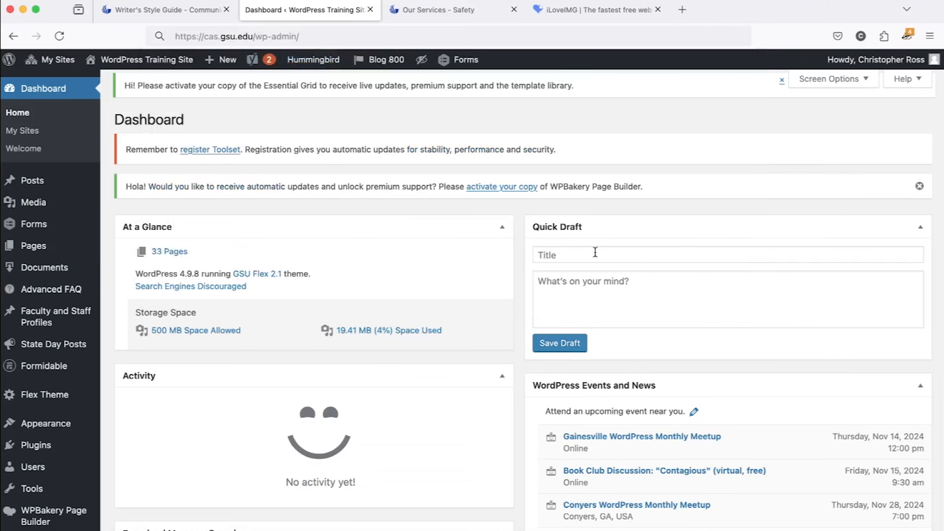
{"action": "left_click", "coordinate": [919, 185]}
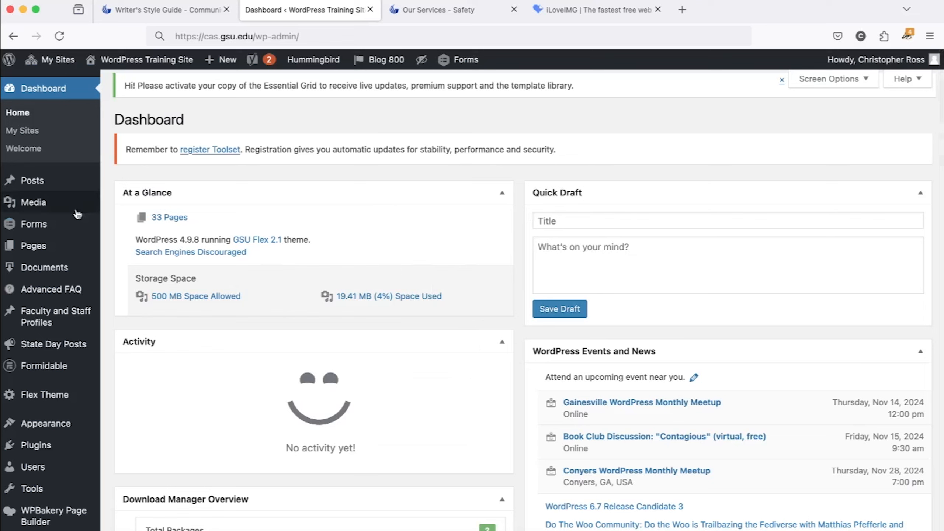
Step: Look over the dashboard's available sections and open the list of all pages on the training site
{"action": "mouse_move", "coordinate": [38, 203]}
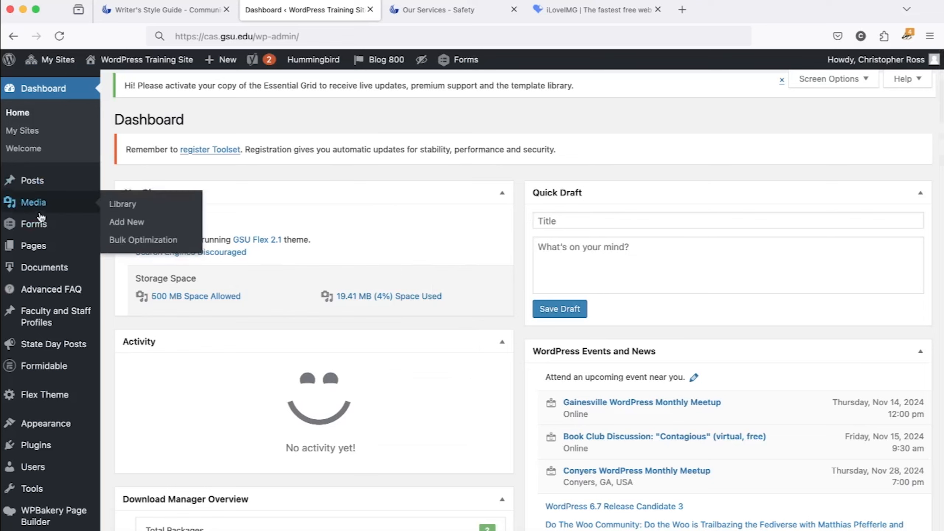
{"action": "mouse_move", "coordinate": [41, 248]}
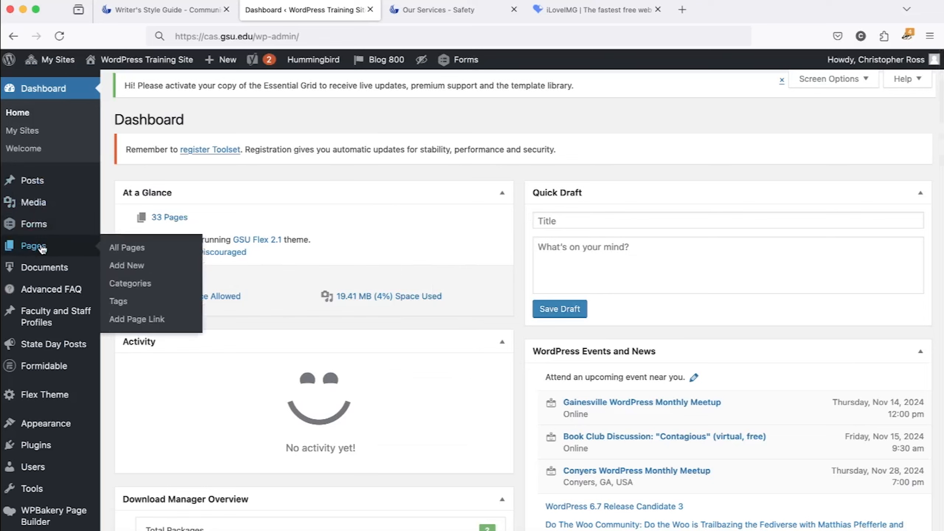
{"action": "scroll", "coordinate": [42, 250], "scroll_direction": "down", "scroll_amount": 10}
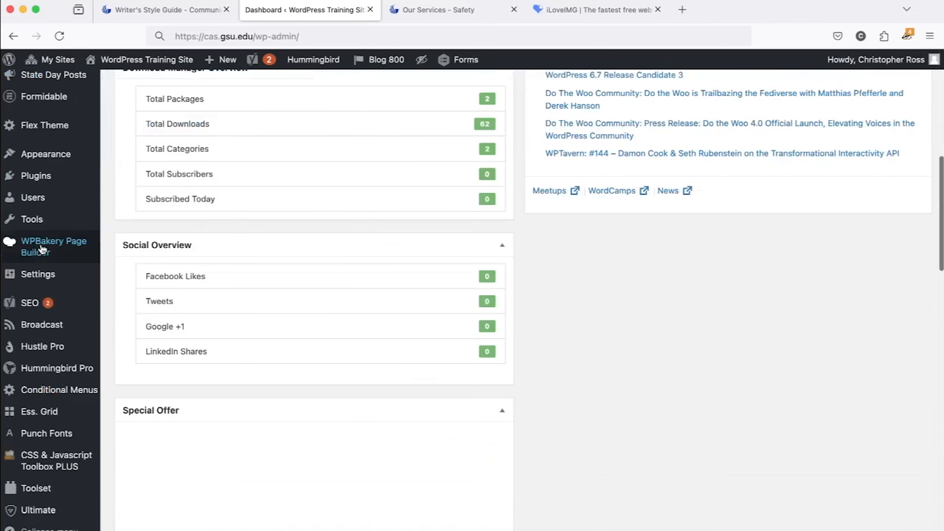
{"action": "scroll", "coordinate": [43, 249], "scroll_direction": "down", "scroll_amount": 4}
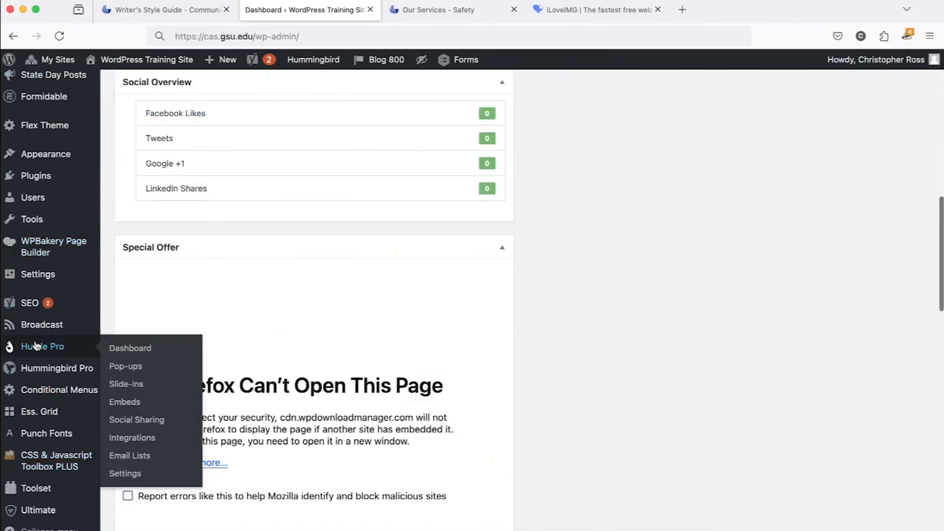
{"action": "scroll", "coordinate": [36, 346], "scroll_direction": "up", "scroll_amount": 12}
{"action": "scroll", "coordinate": [35, 346], "scroll_direction": "up", "scroll_amount": 2}
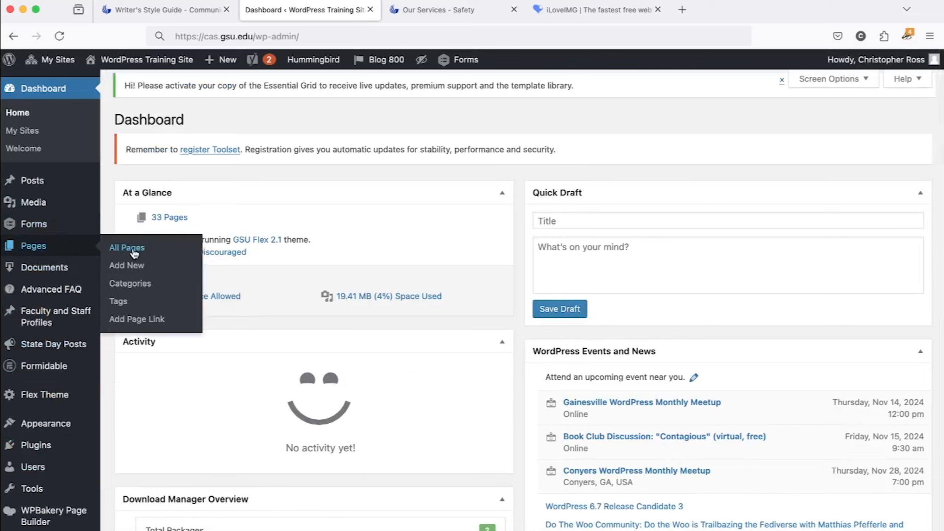
{"action": "left_click", "coordinate": [134, 253]}
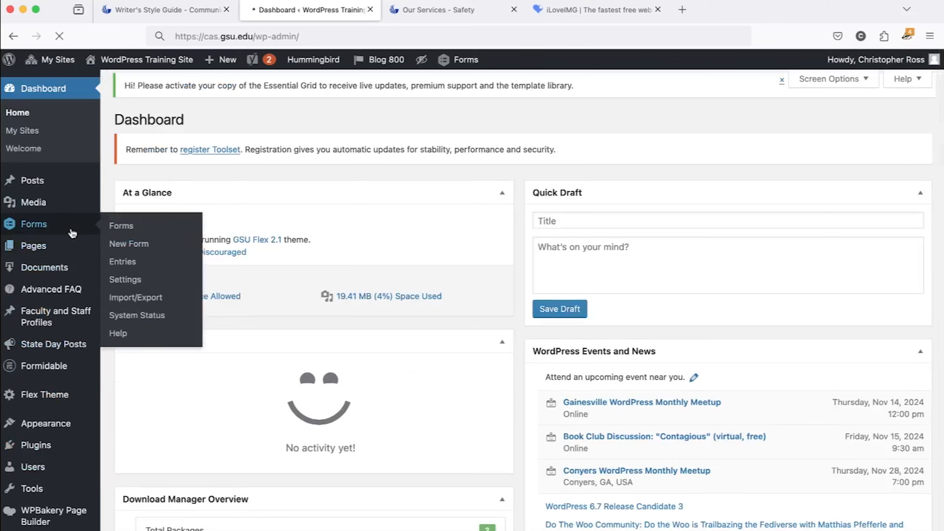
{"action": "mouse_move", "coordinate": [53, 189]}
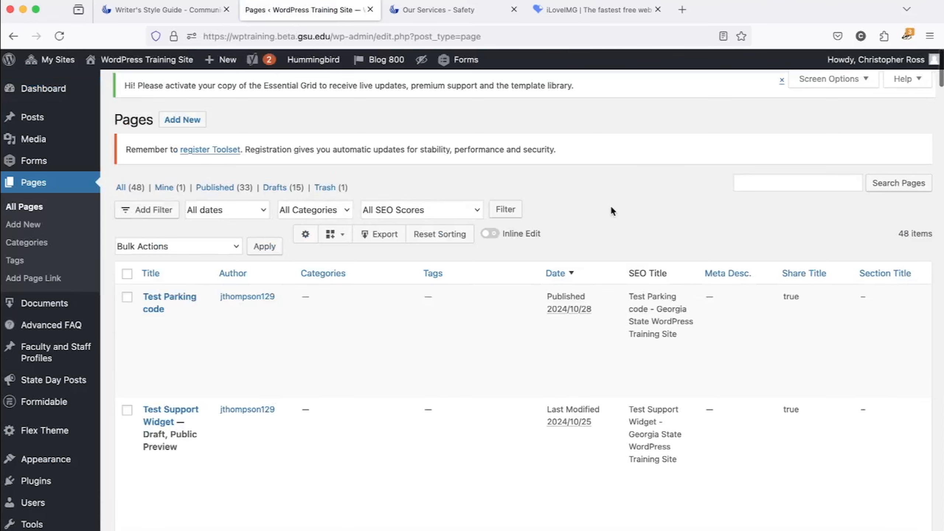
Step: Look through the list of all pages, examining titles, authors, dates and SEO details down to the Training Page entry
{"action": "scroll", "coordinate": [612, 211], "scroll_direction": "down", "scroll_amount": 8}
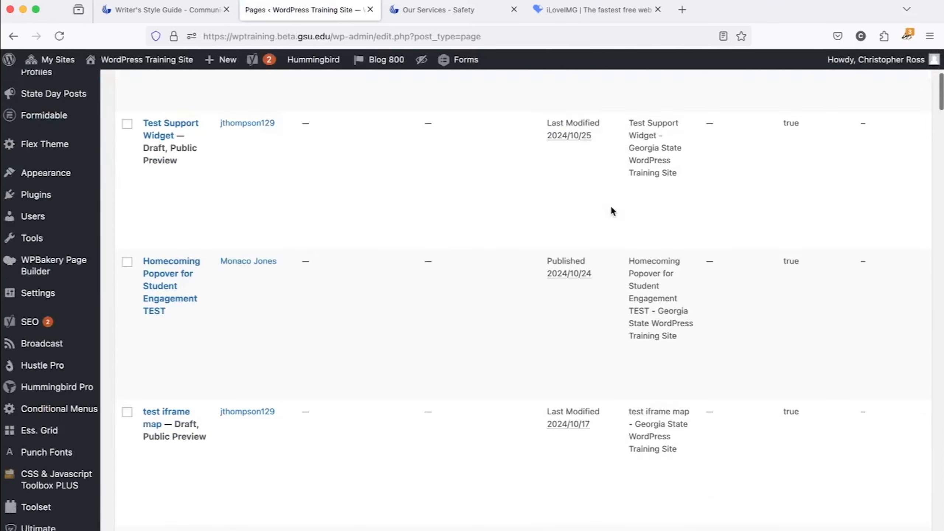
{"action": "scroll", "coordinate": [612, 211], "scroll_direction": "up", "scroll_amount": 3}
{"action": "scroll", "coordinate": [611, 209], "scroll_direction": "up", "scroll_amount": 5}
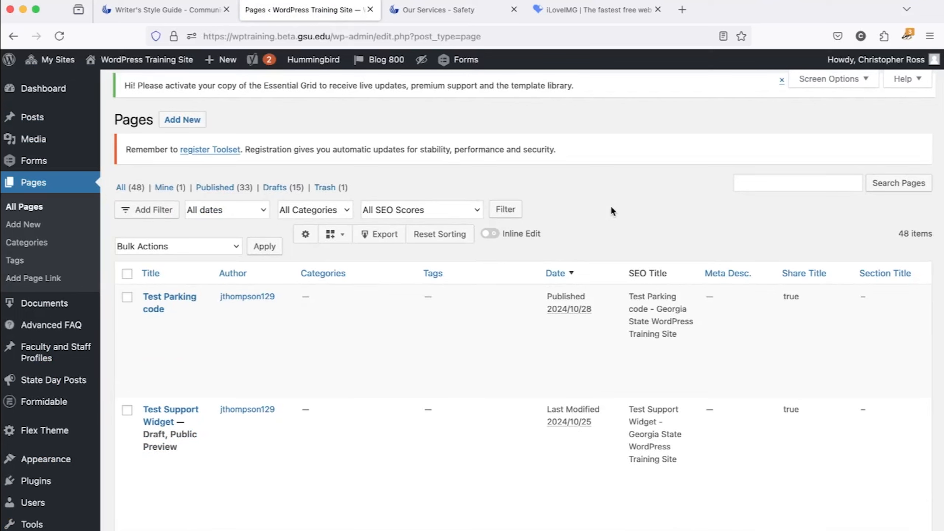
{"action": "mouse_move", "coordinate": [57, 124]}
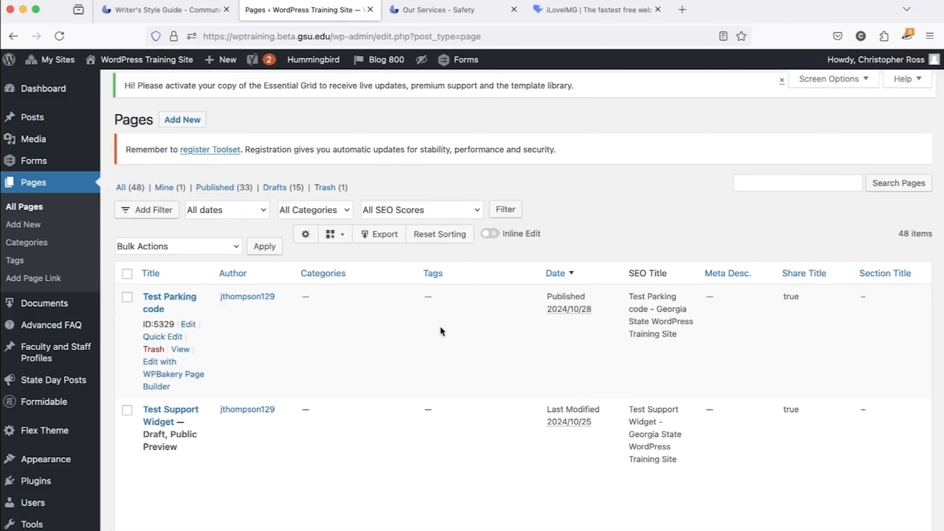
{"action": "scroll", "coordinate": [331, 359], "scroll_direction": "down", "scroll_amount": 15}
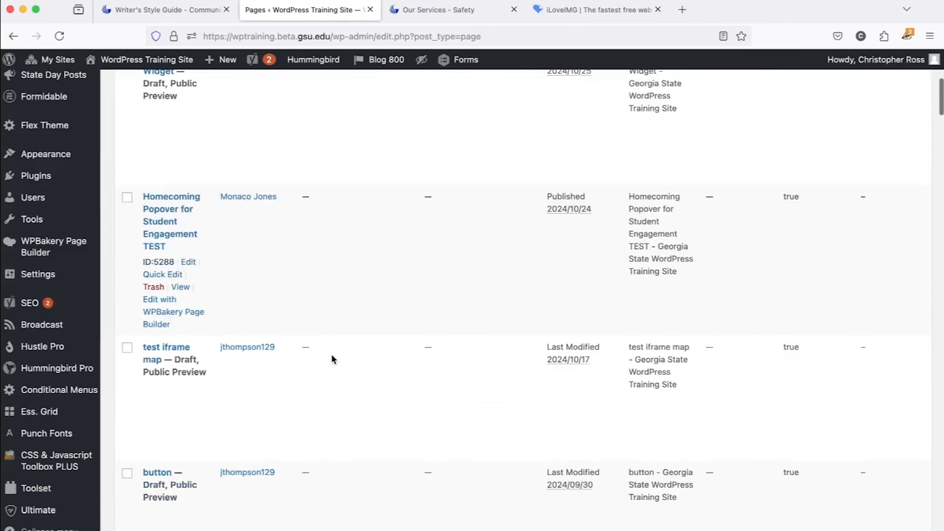
{"action": "scroll", "coordinate": [332, 357], "scroll_direction": "down", "scroll_amount": 8}
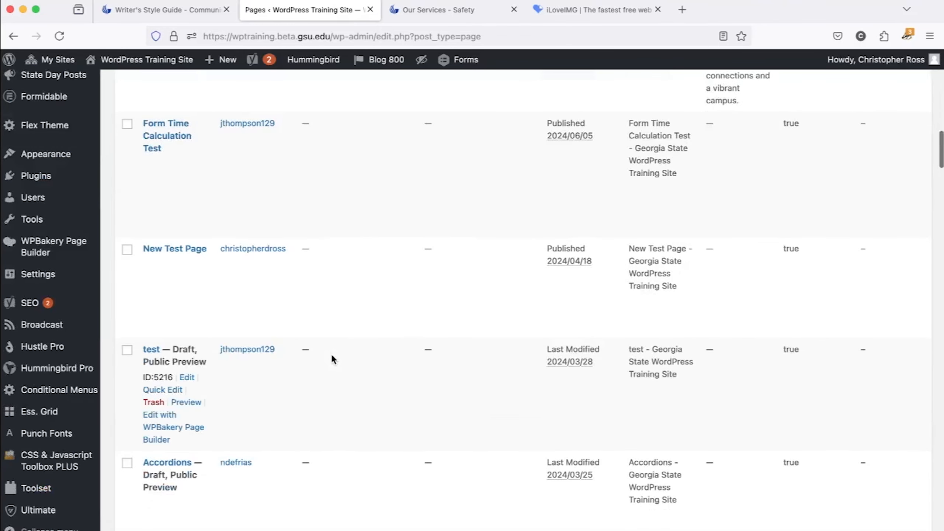
{"action": "scroll", "coordinate": [332, 357], "scroll_direction": "down", "scroll_amount": 7}
{"action": "scroll", "coordinate": [332, 357], "scroll_direction": "down", "scroll_amount": 7}
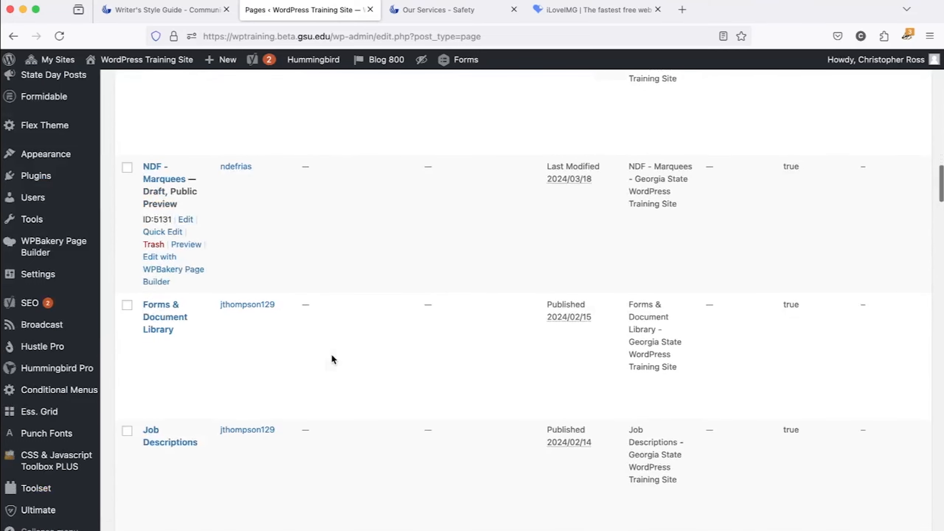
{"action": "scroll", "coordinate": [332, 359], "scroll_direction": "down", "scroll_amount": 8}
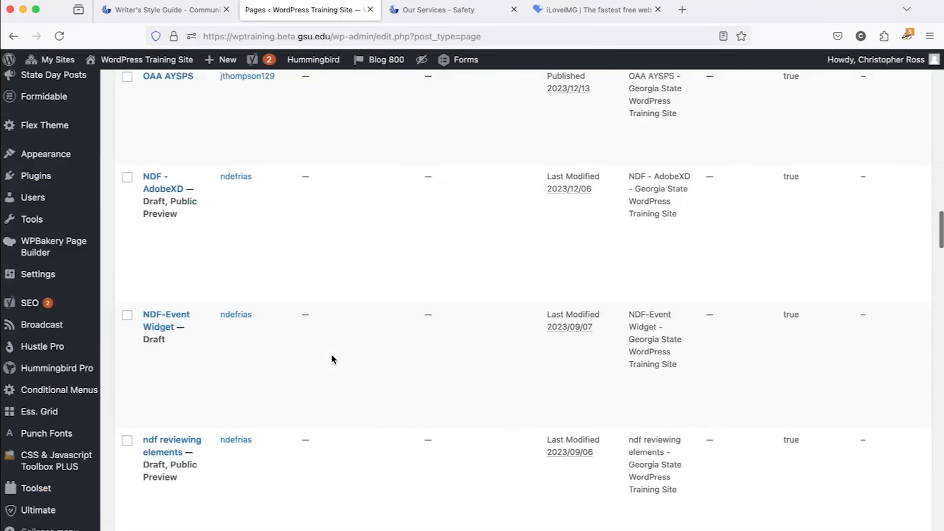
{"action": "scroll", "coordinate": [331, 354], "scroll_direction": "down", "scroll_amount": 10}
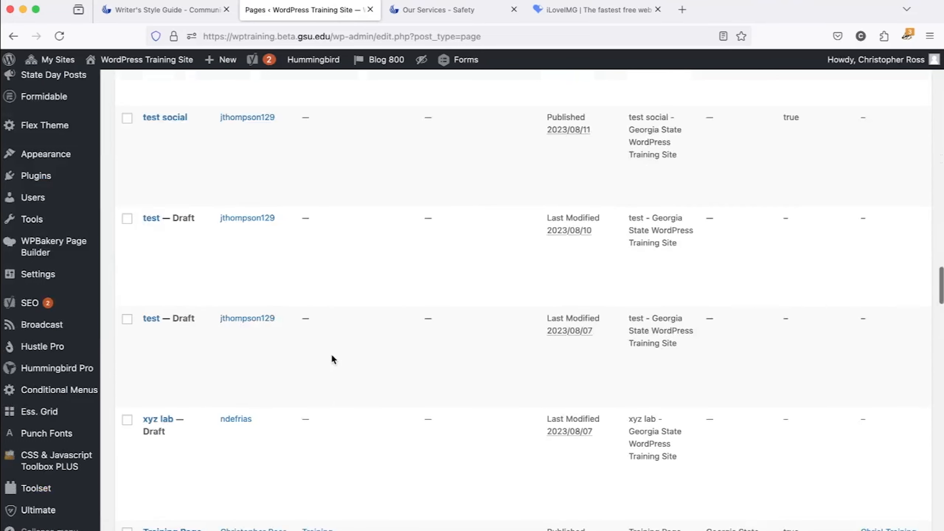
{"action": "scroll", "coordinate": [256, 385], "scroll_direction": "down", "scroll_amount": 4}
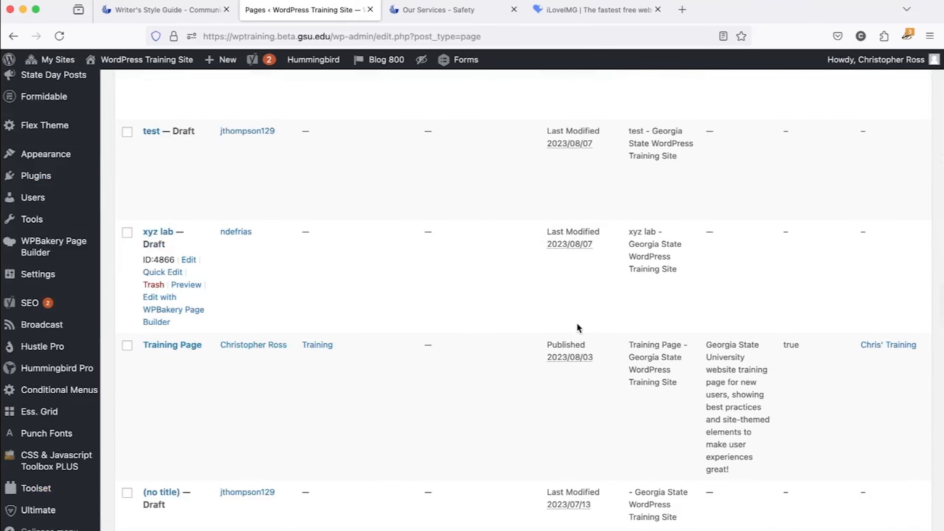
{"action": "scroll", "coordinate": [577, 327], "scroll_direction": "up", "scroll_amount": 20}
{"action": "scroll", "coordinate": [577, 327], "scroll_direction": "up", "scroll_amount": 3}
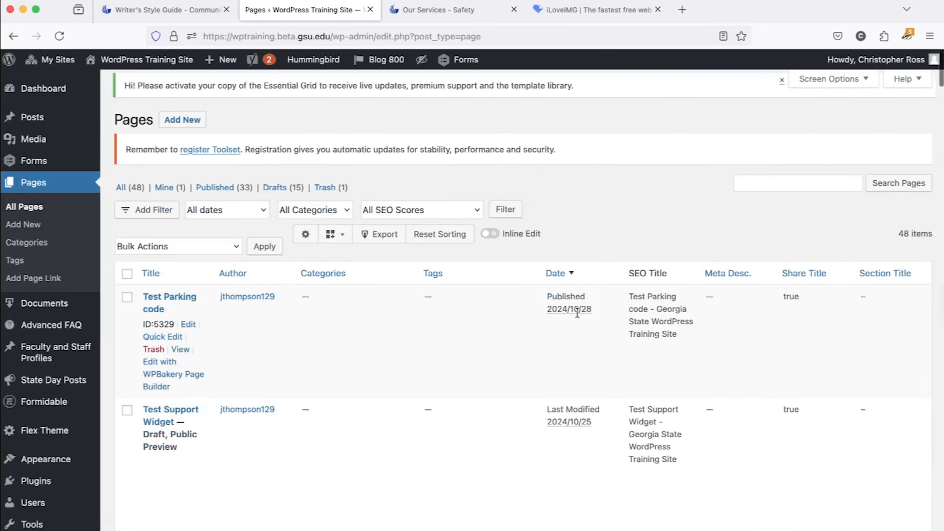
{"action": "scroll", "coordinate": [577, 314], "scroll_direction": "down", "scroll_amount": 10}
{"action": "scroll", "coordinate": [577, 313], "scroll_direction": "up", "scroll_amount": 10}
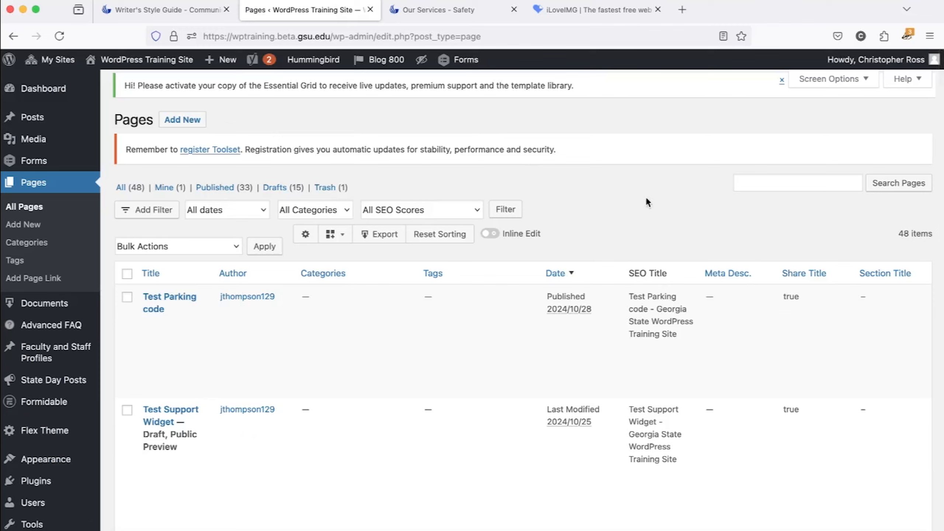
{"action": "left_click", "coordinate": [773, 183]}
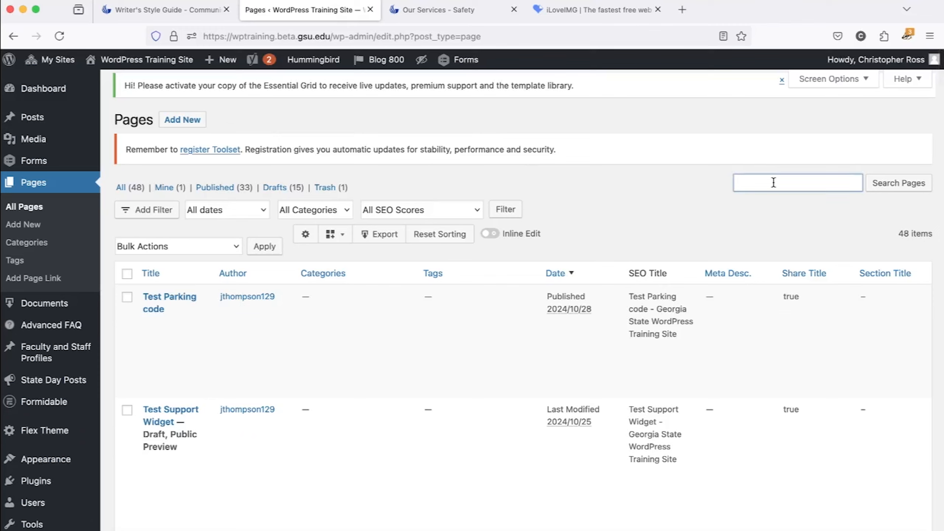
{"action": "type", "text": "training"}
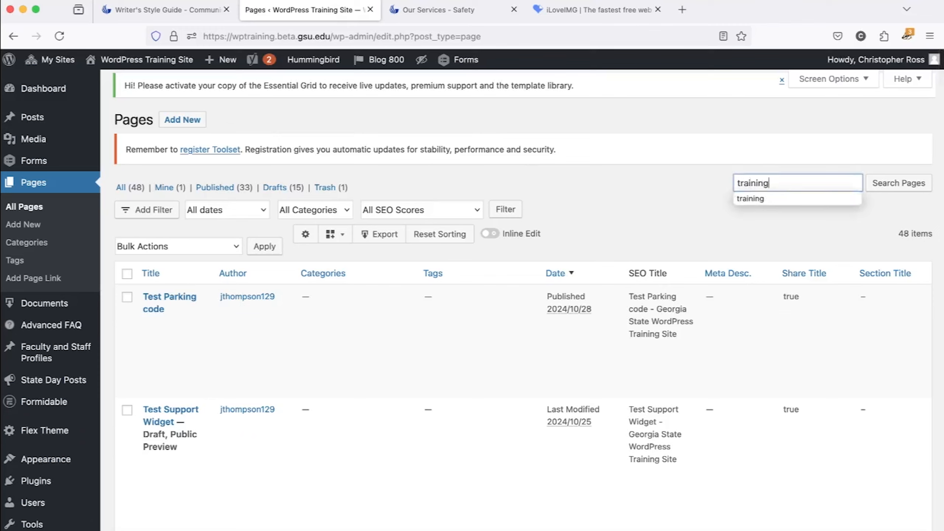
{"action": "double_click", "coordinate": [762, 185]}
{"action": "key", "text": "BackSpace"}
Step: Find "training" within the displayed pages list, go through the matches to Training Page, and open that page for editing
{"action": "left_click", "coordinate": [648, 235]}
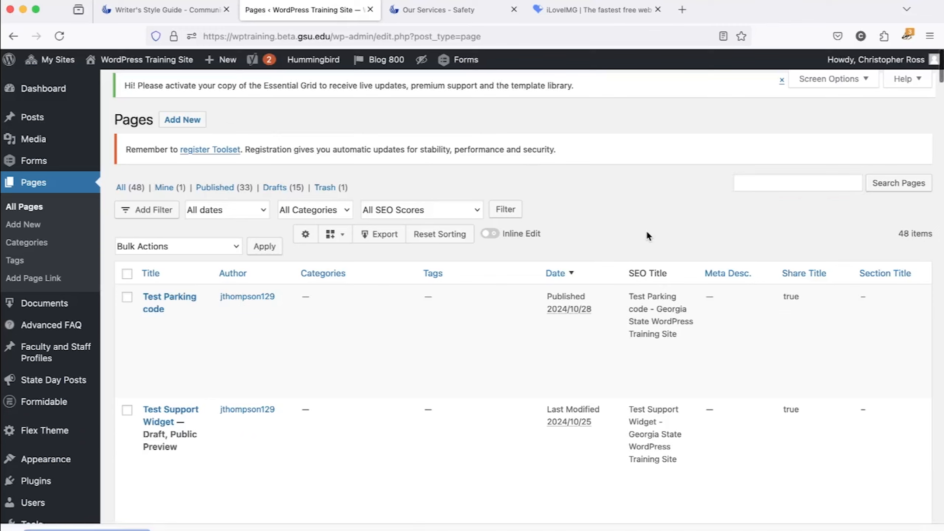
{"action": "type", "text": "training"}
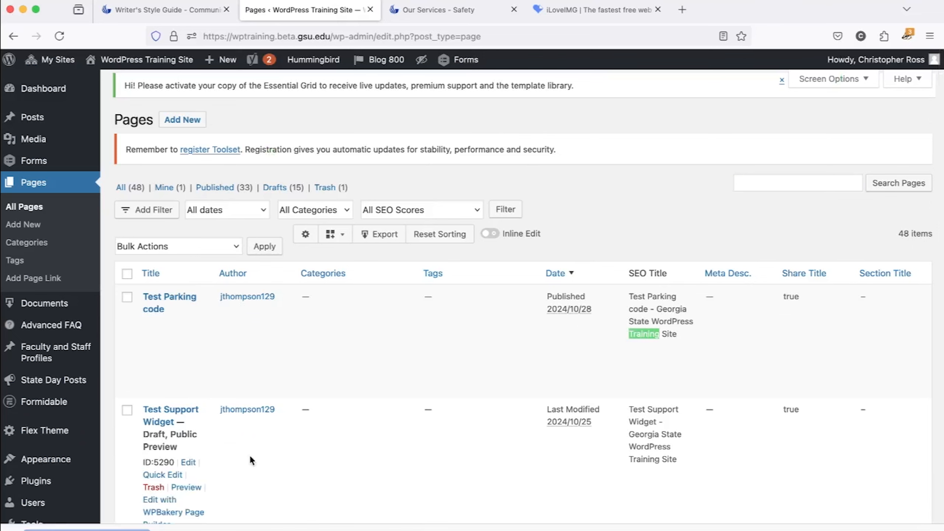
{"action": "key", "text": "Return"}
{"action": "key", "text": "Return"}
{"action": "key", "text": "Return"}
{"action": "key", "text": "Return"}
{"action": "key", "text": "Return"}
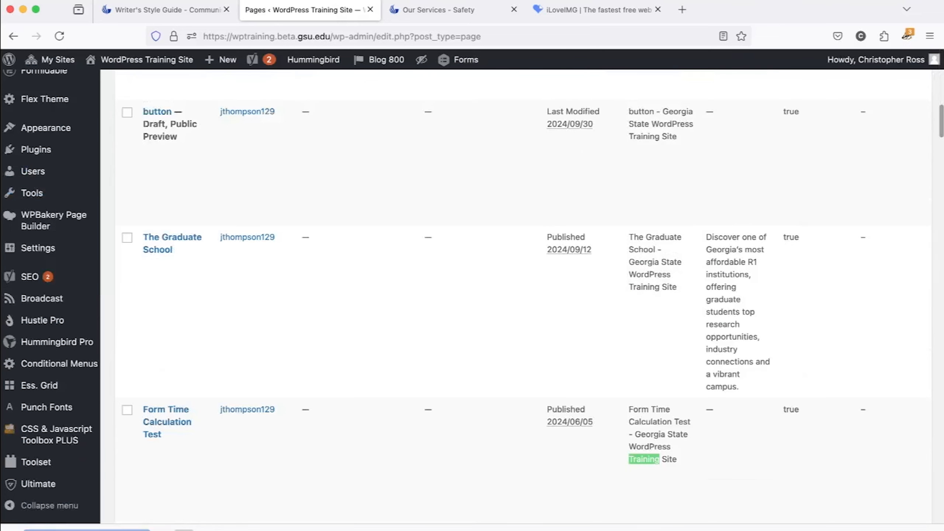
{"action": "key", "text": "Return"}
{"action": "key", "text": "Return"}
{"action": "key", "text": "Return"}
{"action": "key", "text": "Return"}
{"action": "key", "text": "Return"}
{"action": "key", "text": "Return"}
{"action": "key", "text": "Return"}
{"action": "key", "text": "Return"}
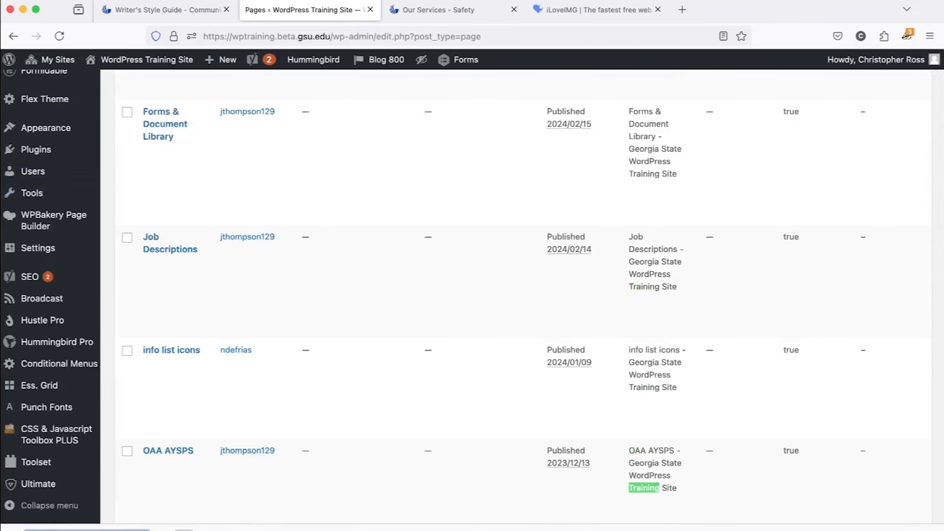
{"action": "key", "text": "Return"}
{"action": "key", "text": "Return"}
{"action": "key", "text": "Return"}
{"action": "key", "text": "Return"}
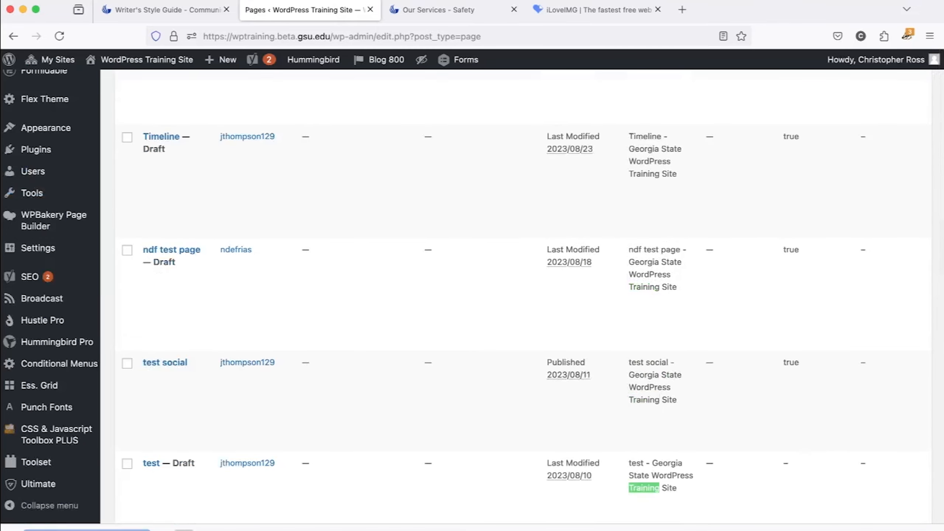
{"action": "key", "text": "Return"}
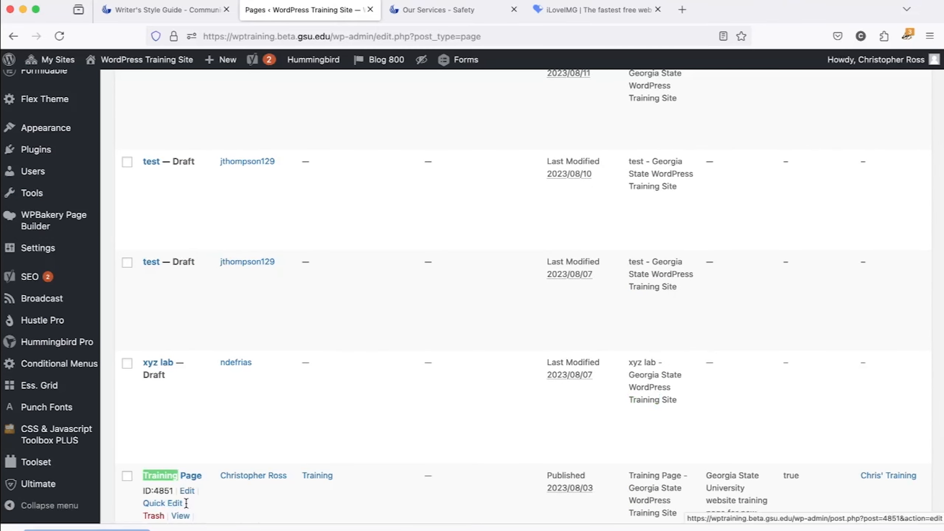
{"action": "left_click", "coordinate": [187, 478]}
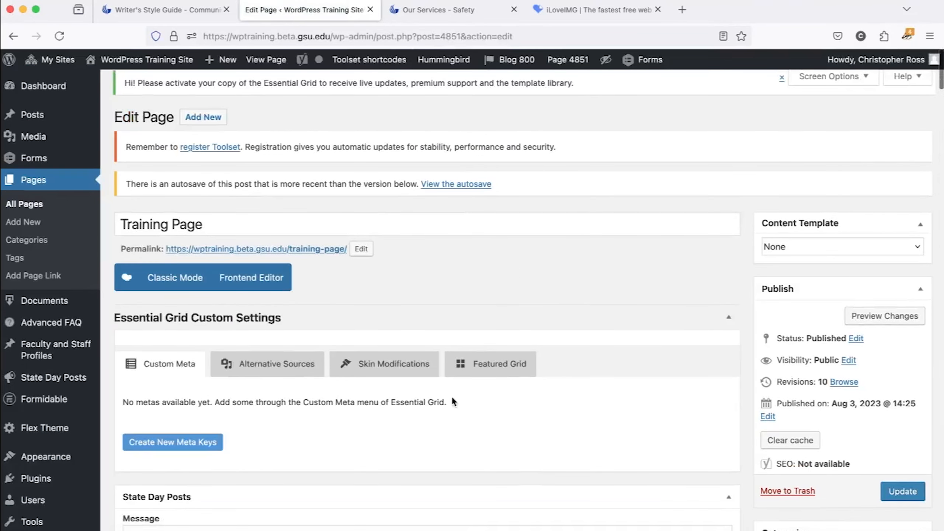
Step: Review the Training Page's builder layout, select all its shortcode in Classic Mode for viewing, and return to the Backend Editor
{"action": "scroll", "coordinate": [518, 287], "scroll_direction": "down", "scroll_amount": 15}
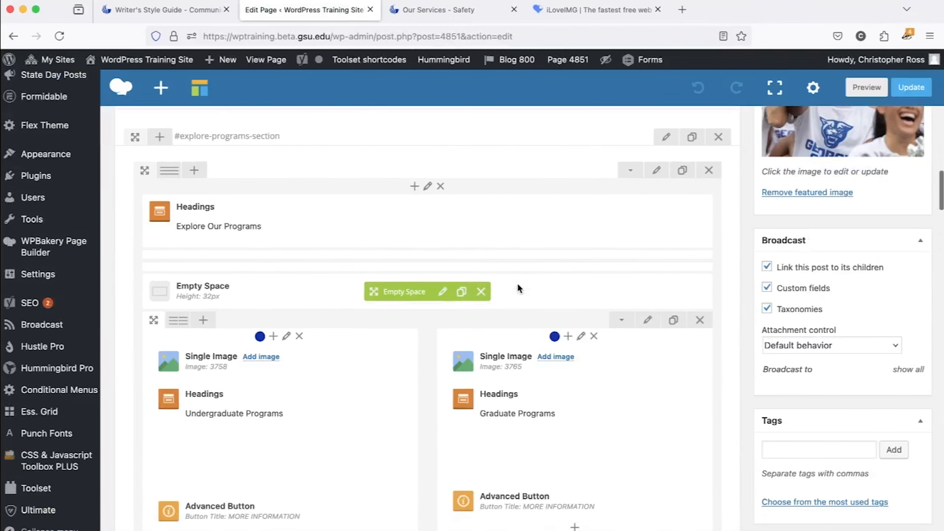
{"action": "scroll", "coordinate": [518, 287], "scroll_direction": "up", "scroll_amount": 15}
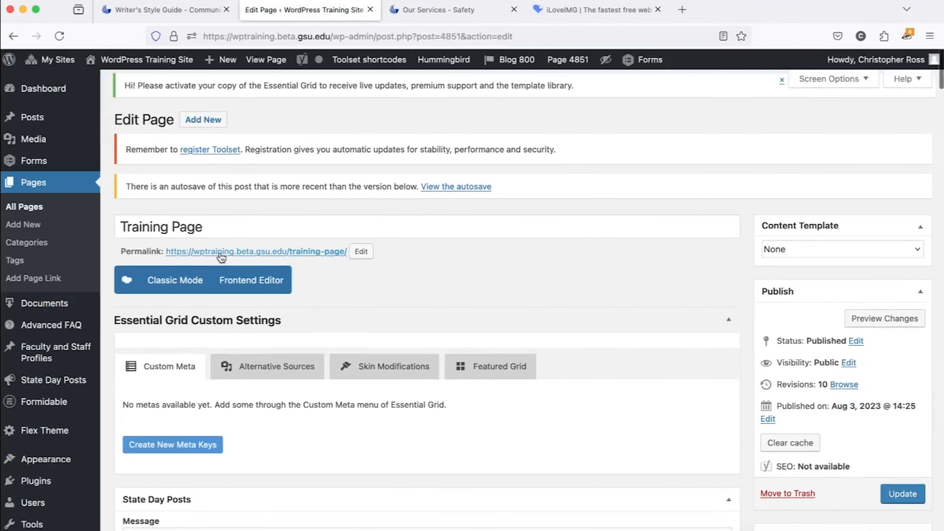
{"action": "left_click", "coordinate": [179, 286]}
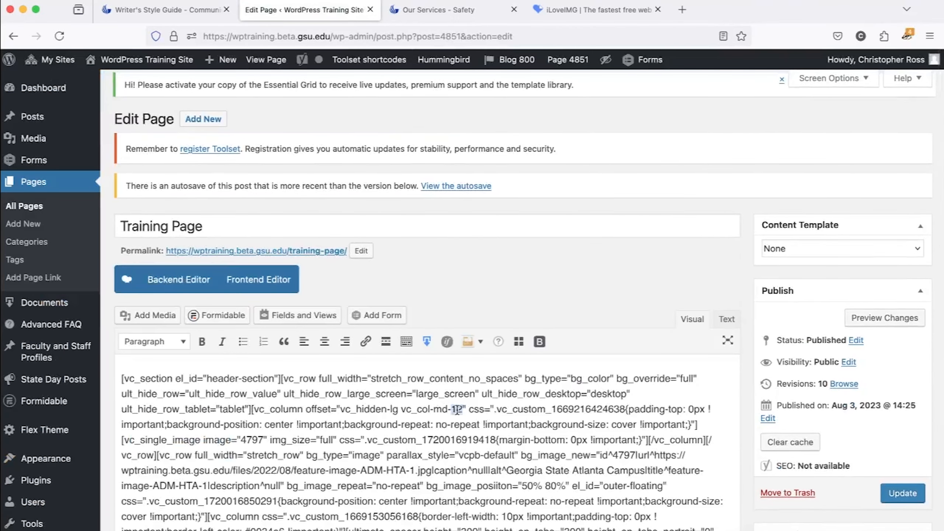
{"action": "key", "text": "super+a"}
{"action": "scroll", "coordinate": [457, 410], "scroll_direction": "down", "scroll_amount": 3}
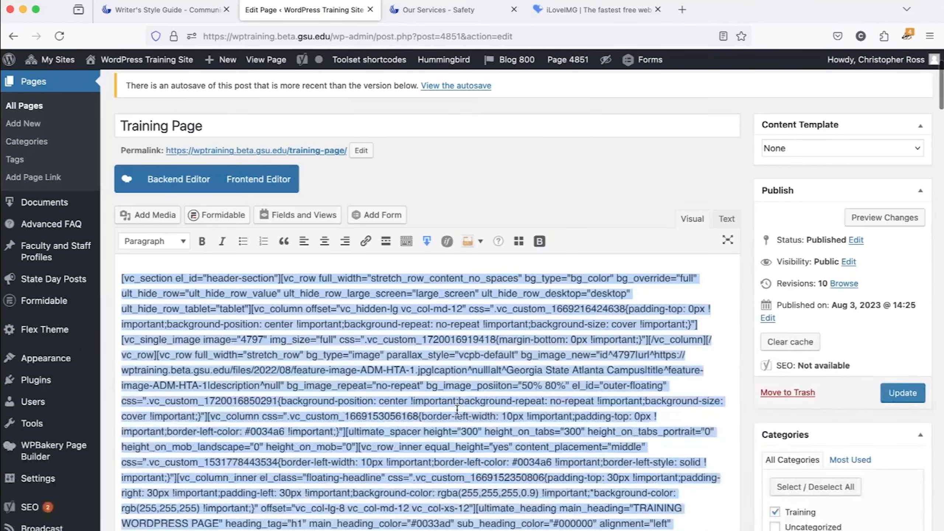
{"action": "scroll", "coordinate": [458, 410], "scroll_direction": "down", "scroll_amount": 2}
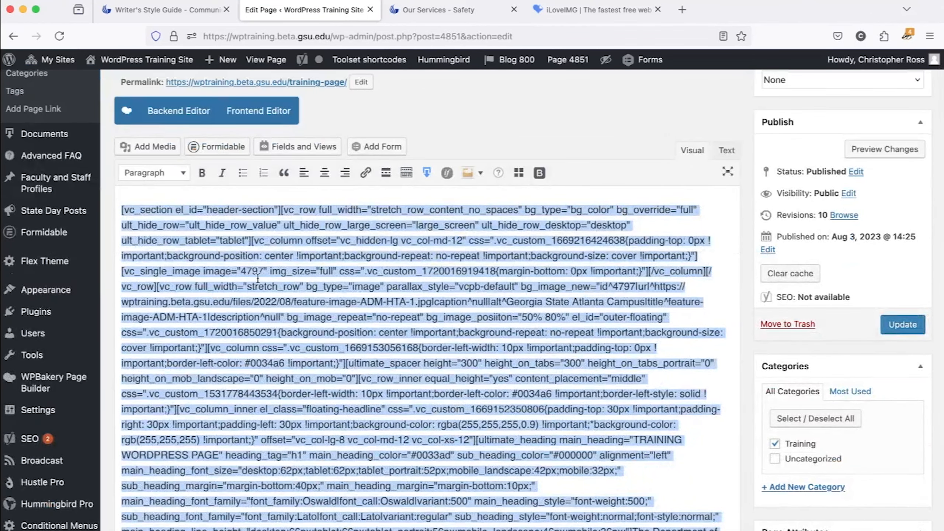
{"action": "left_click", "coordinate": [199, 118]}
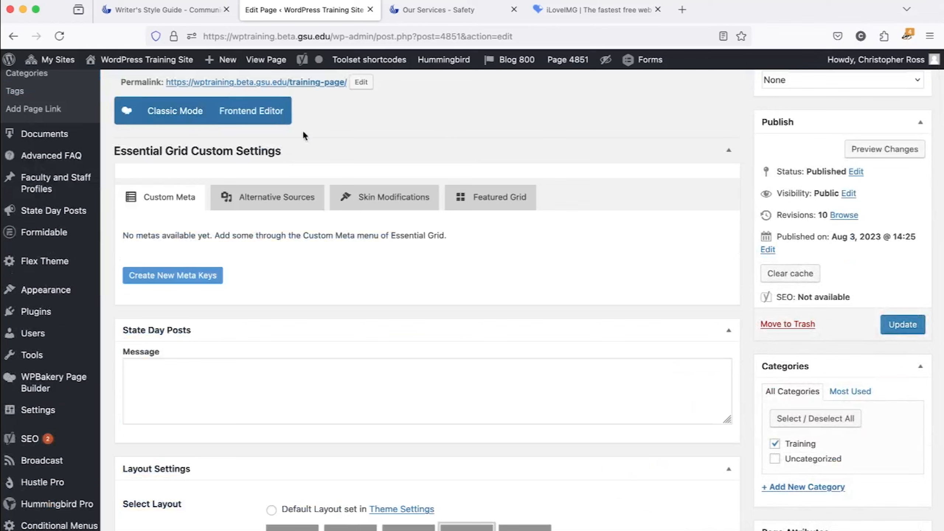
Step: Open the Training Page in the Frontend Editor and compare it with the backend edit page
{"action": "left_click", "coordinate": [271, 113]}
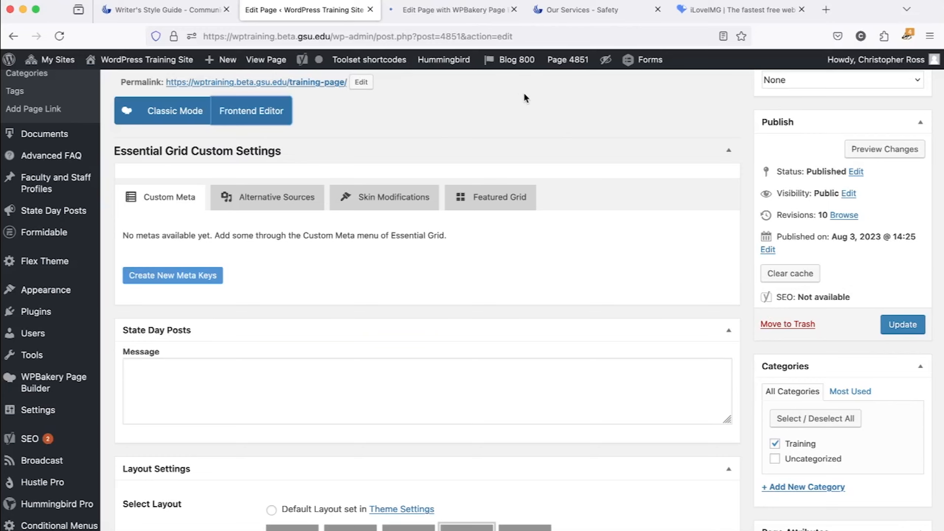
{"action": "left_click", "coordinate": [465, 10]}
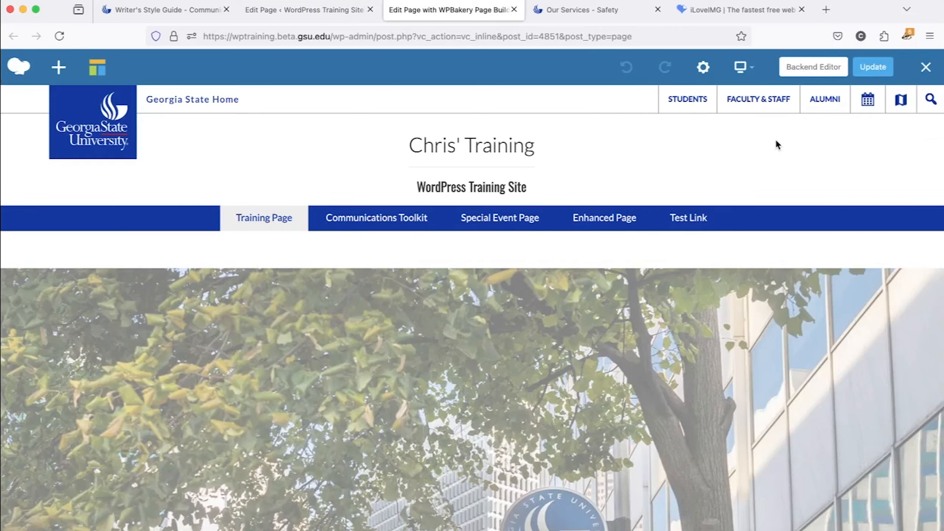
{"action": "left_click", "coordinate": [307, 8]}
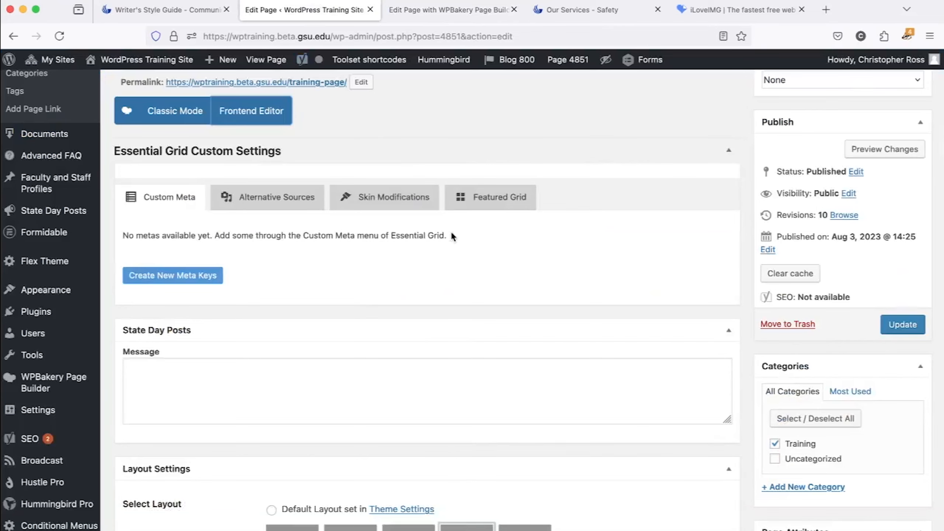
{"action": "left_click", "coordinate": [448, 16]}
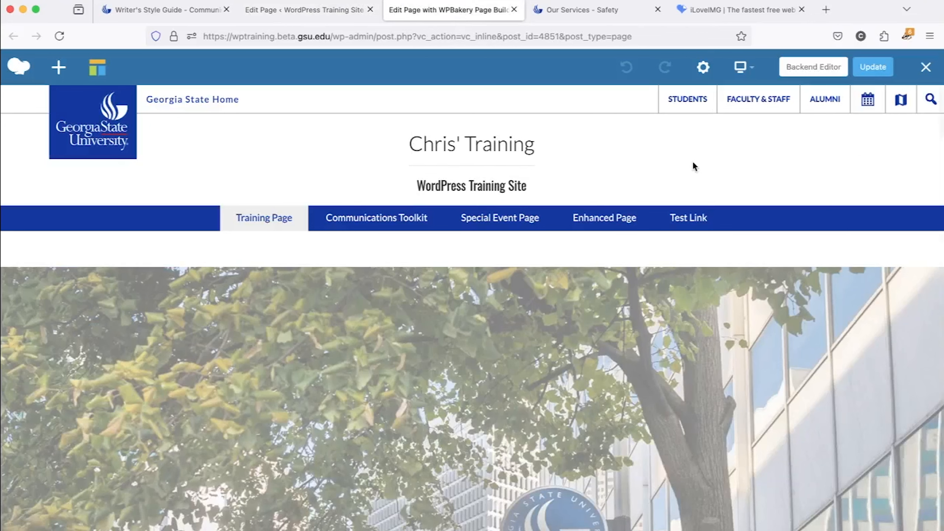
Step: Look through the Training Page in the Frontend Editor, from the header banner down to Contact Us, and close that editor
{"action": "scroll", "coordinate": [695, 167], "scroll_direction": "down", "scroll_amount": 6}
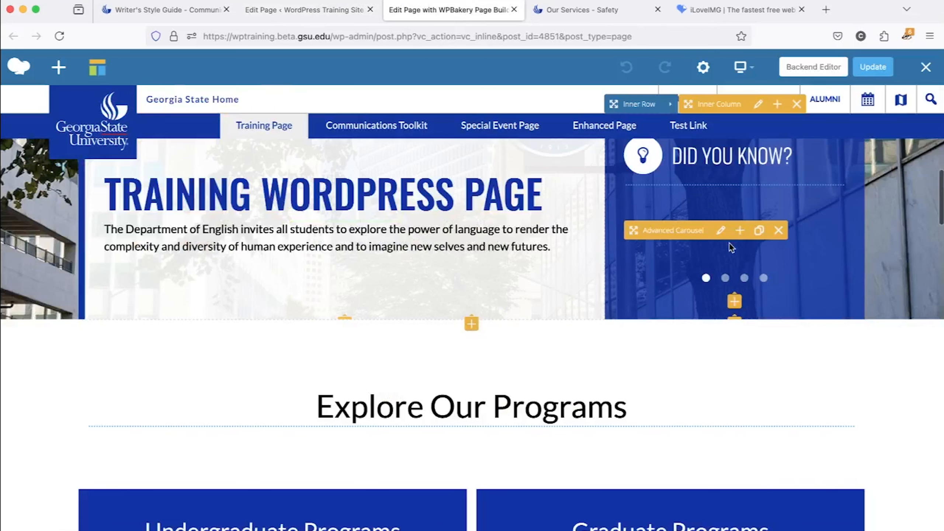
{"action": "scroll", "coordinate": [614, 315], "scroll_direction": "down", "scroll_amount": 5}
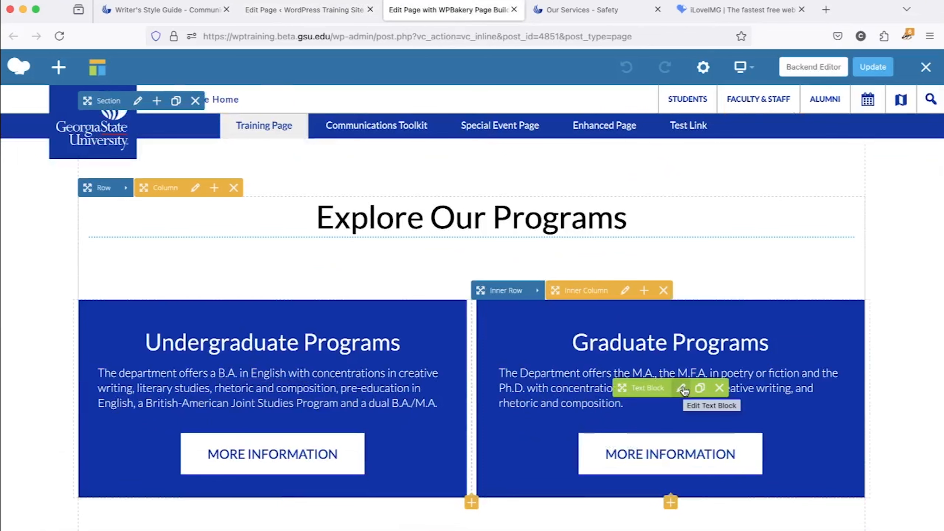
{"action": "scroll", "coordinate": [683, 390], "scroll_direction": "down", "scroll_amount": 20}
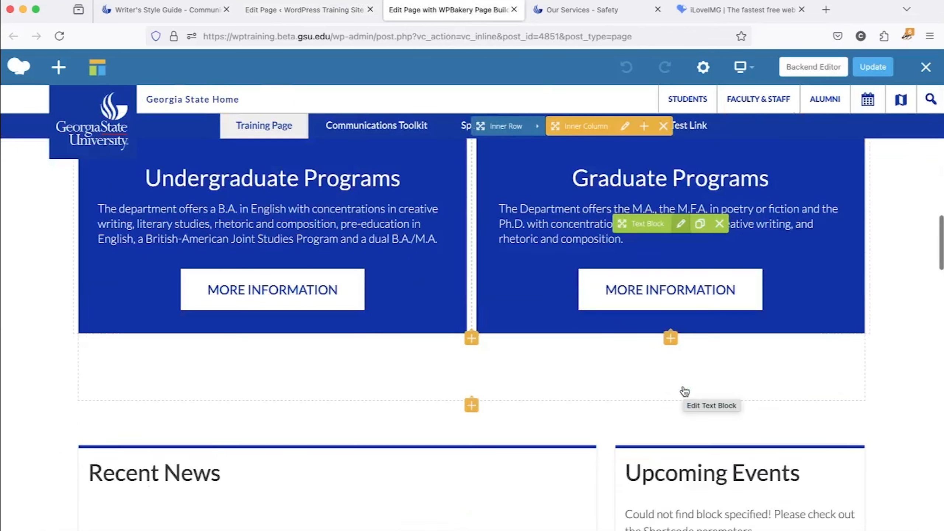
{"action": "scroll", "coordinate": [683, 391], "scroll_direction": "down", "scroll_amount": 6}
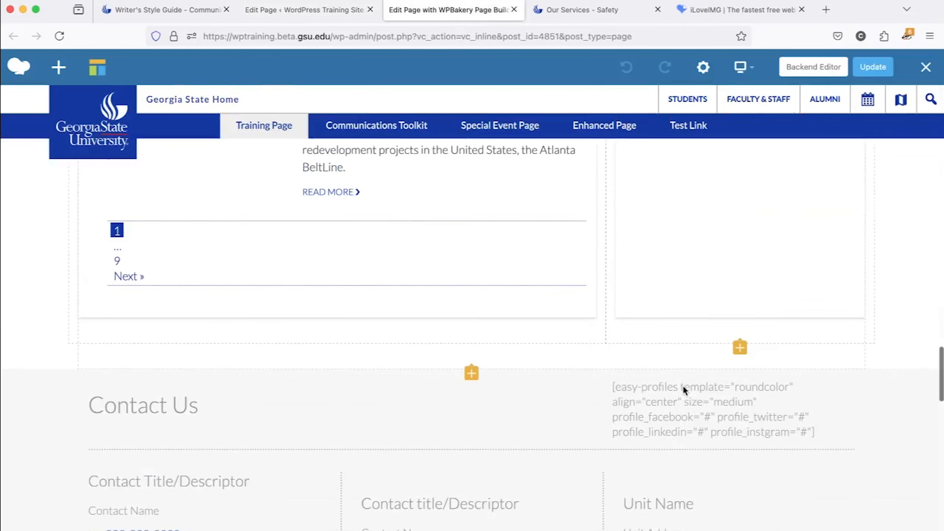
{"action": "scroll", "coordinate": [684, 391], "scroll_direction": "up", "scroll_amount": 15}
{"action": "scroll", "coordinate": [684, 391], "scroll_direction": "up", "scroll_amount": 8}
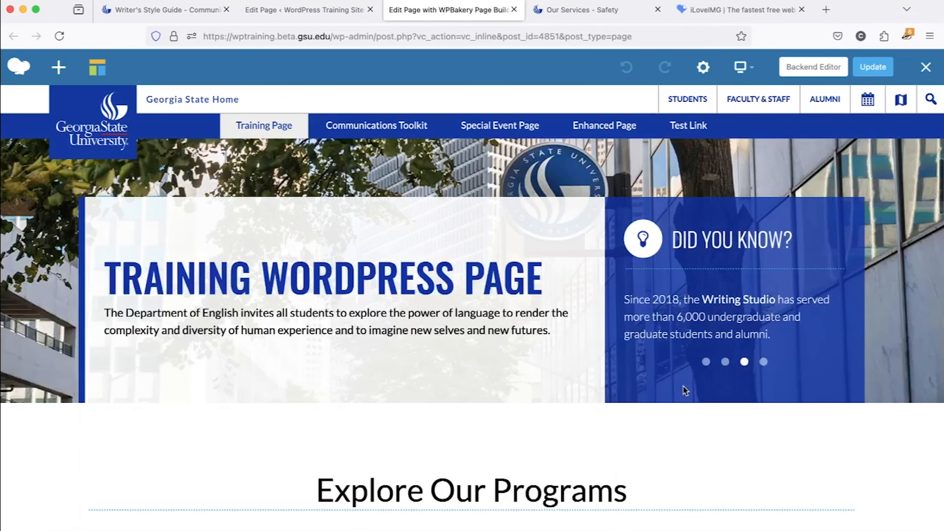
{"action": "scroll", "coordinate": [684, 389], "scroll_direction": "up", "scroll_amount": 3}
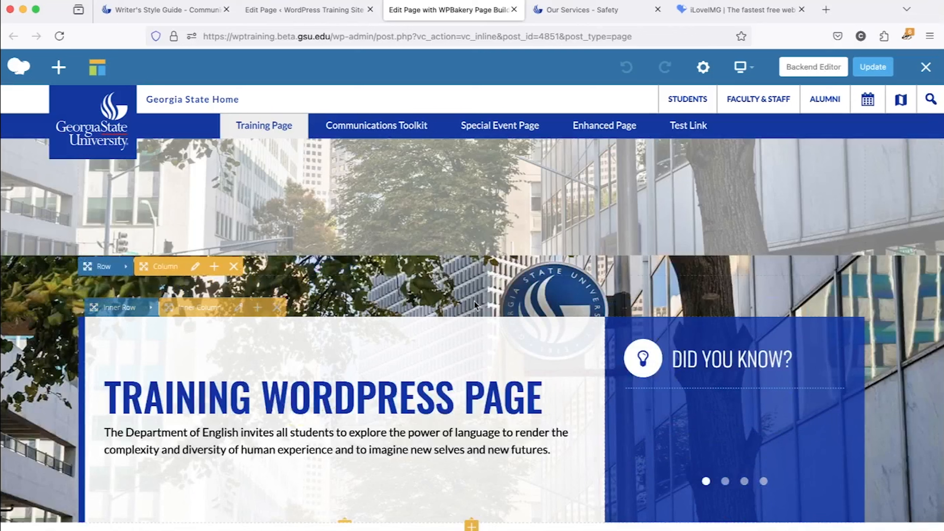
{"action": "left_click", "coordinate": [514, 10]}
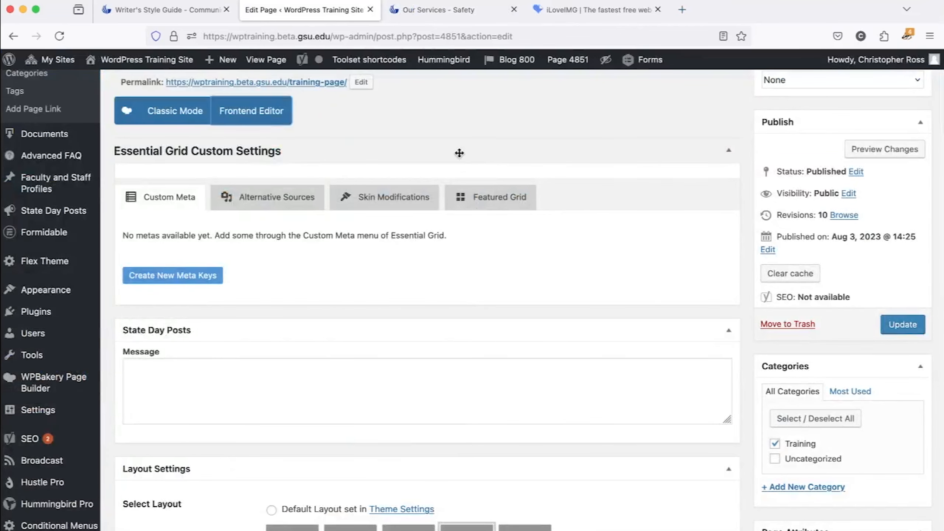
Step: Review the backend edit page's settings and builder area, and highlight the page title for viewing without changing it
{"action": "scroll", "coordinate": [625, 191], "scroll_direction": "down", "scroll_amount": 5}
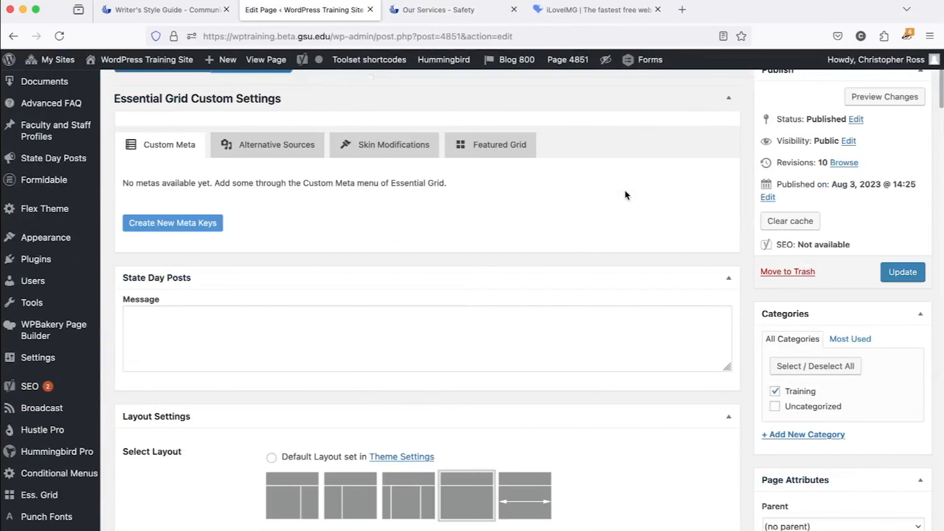
{"action": "scroll", "coordinate": [626, 196], "scroll_direction": "down", "scroll_amount": 5}
{"action": "scroll", "coordinate": [626, 194], "scroll_direction": "down", "scroll_amount": 8}
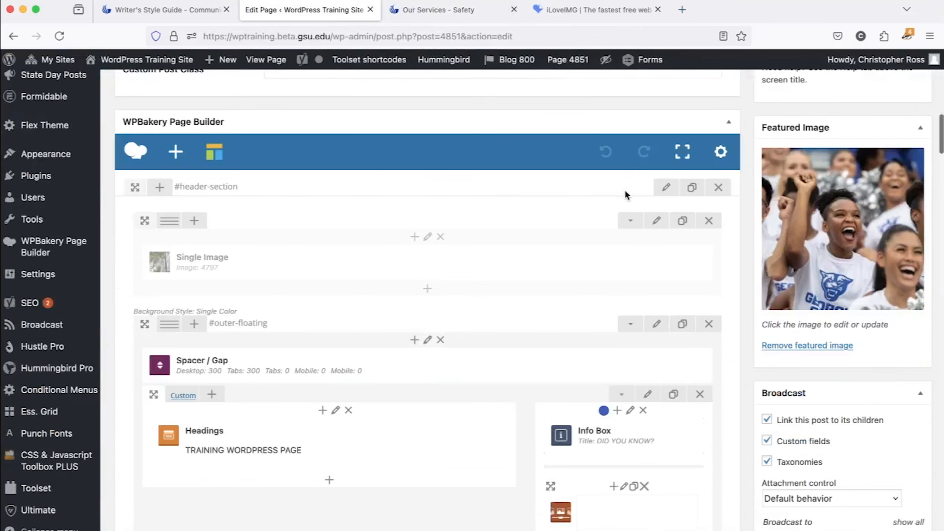
{"action": "scroll", "coordinate": [626, 195], "scroll_direction": "up", "scroll_amount": 20}
{"action": "scroll", "coordinate": [627, 195], "scroll_direction": "down", "scroll_amount": 1}
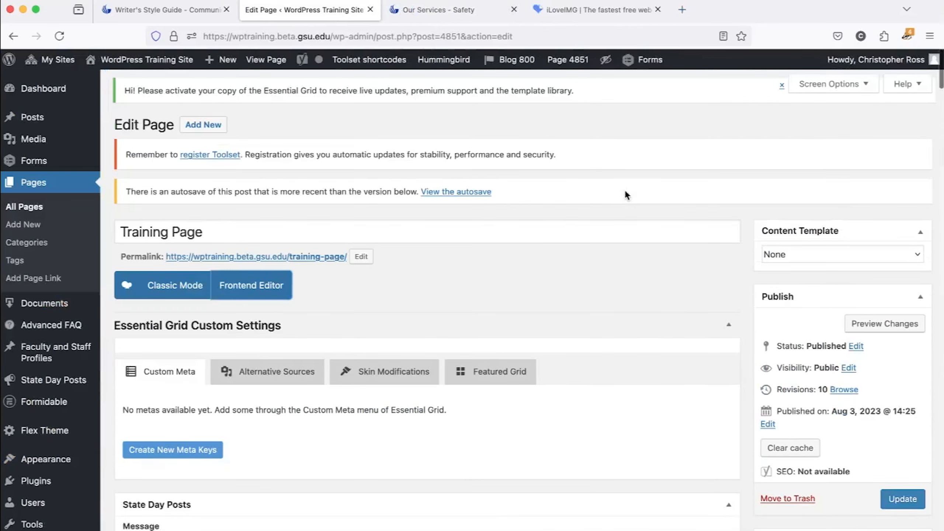
{"action": "scroll", "coordinate": [472, 288], "scroll_direction": "down", "scroll_amount": 1}
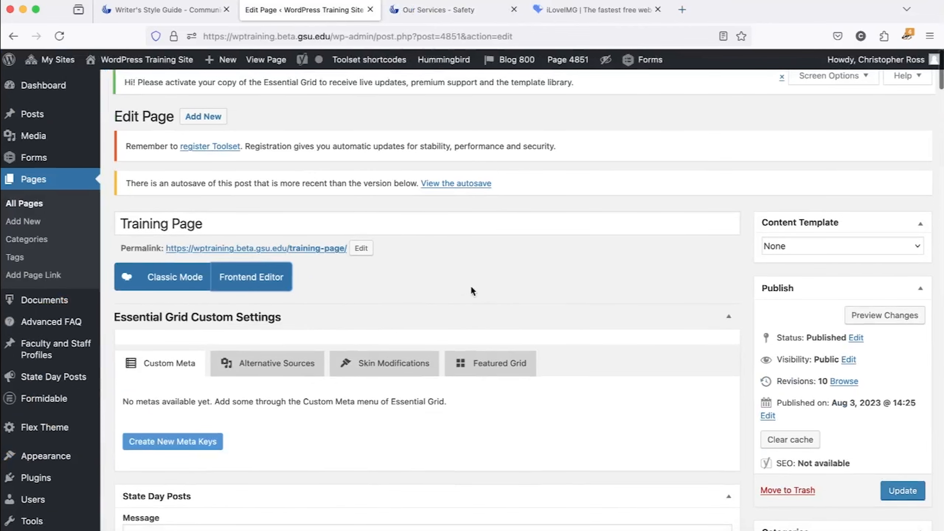
{"action": "triple_click", "coordinate": [400, 232]}
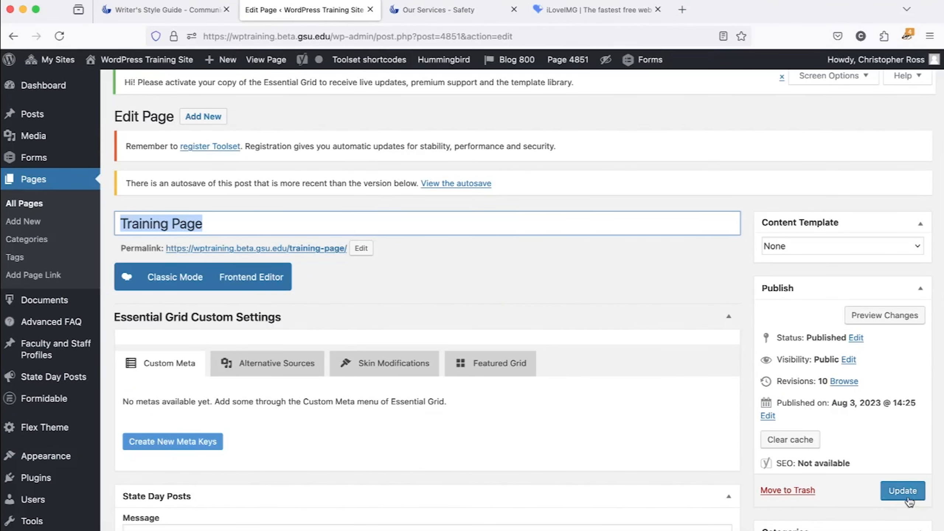
{"action": "left_click", "coordinate": [633, 271]}
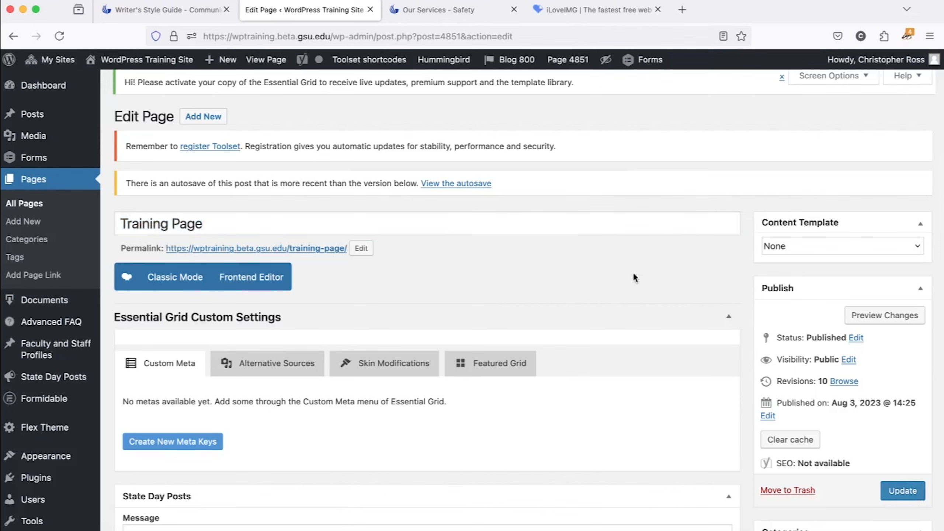
Step: Examine the WPBakery layout from the header section's heading and info box through the program columns to the Tour element
{"action": "scroll", "coordinate": [632, 272], "scroll_direction": "down", "scroll_amount": 10}
{"action": "scroll", "coordinate": [633, 271], "scroll_direction": "down", "scroll_amount": 10}
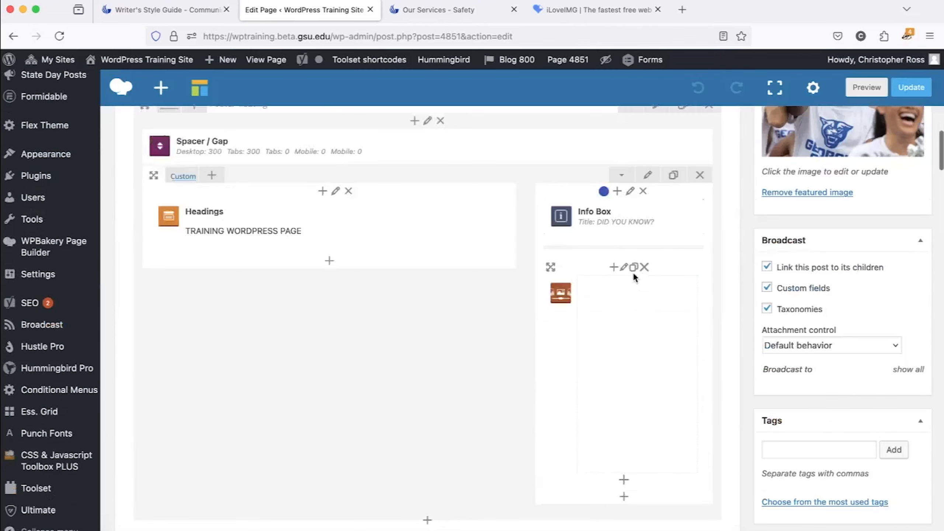
{"action": "left_click_drag", "start_coordinate": [557, 259], "coordinate": [392, 181]}
{"action": "scroll", "coordinate": [475, 190], "scroll_direction": "down", "scroll_amount": 7}
{"action": "mouse_move", "coordinate": [236, 329]}
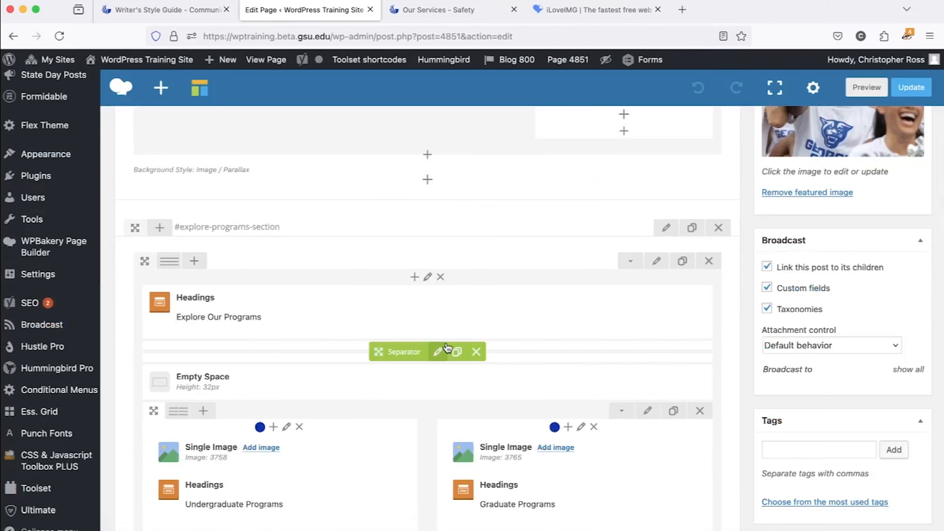
{"action": "scroll", "coordinate": [447, 347], "scroll_direction": "down", "scroll_amount": 5}
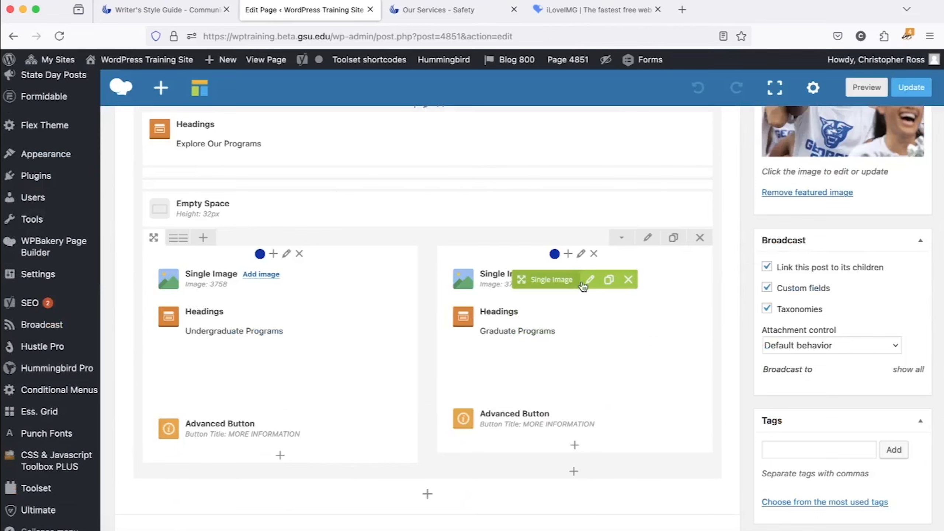
{"action": "scroll", "coordinate": [590, 285], "scroll_direction": "down", "scroll_amount": 12}
{"action": "scroll", "coordinate": [591, 284], "scroll_direction": "down", "scroll_amount": 15}
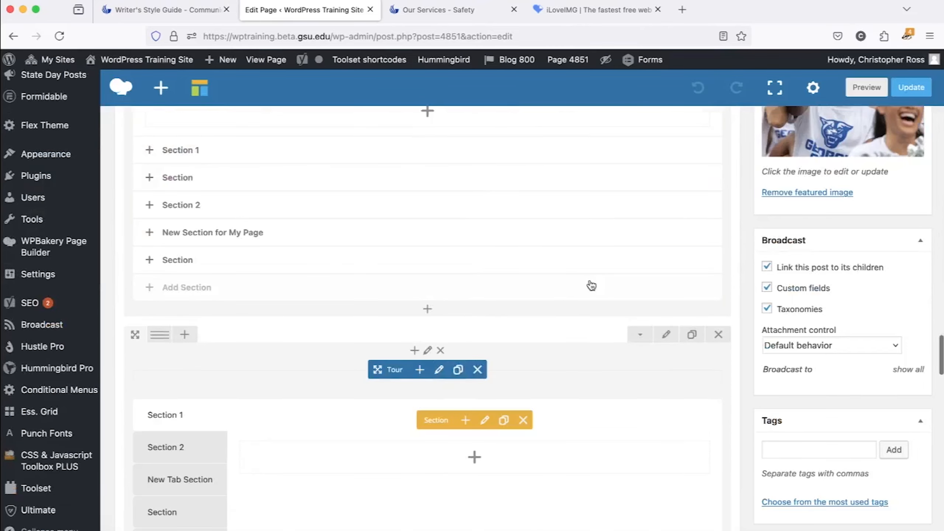
Step: Go over the builder layout again from the header's Single Image, examining how elements are arranged down to the news section's columns
{"action": "scroll", "coordinate": [591, 285], "scroll_direction": "up", "scroll_amount": 15}
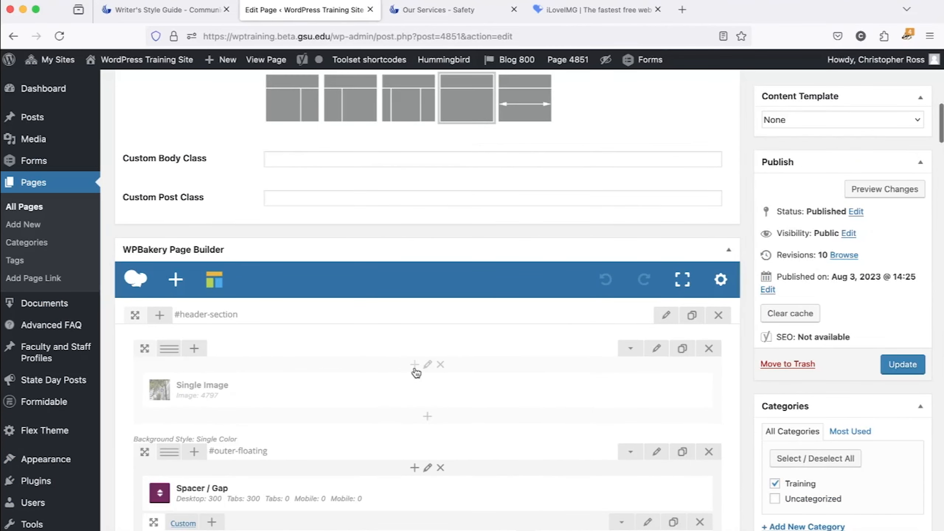
{"action": "mouse_move", "coordinate": [464, 397]}
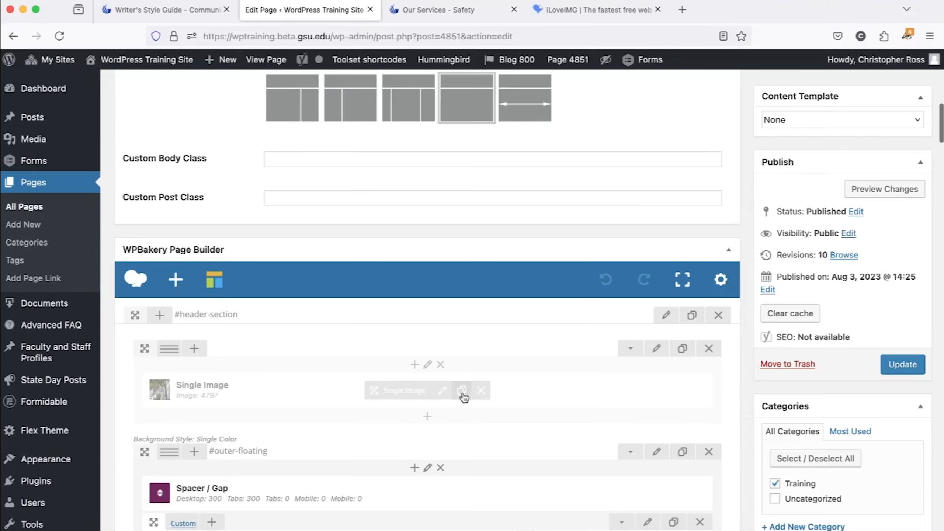
{"action": "scroll", "coordinate": [464, 398], "scroll_direction": "down", "scroll_amount": 7}
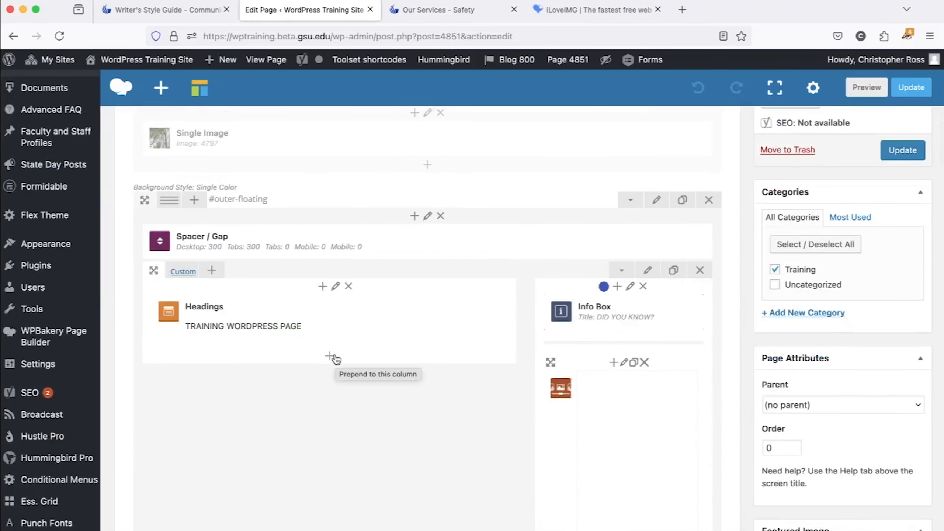
{"action": "scroll", "coordinate": [334, 357], "scroll_direction": "down", "scroll_amount": 12}
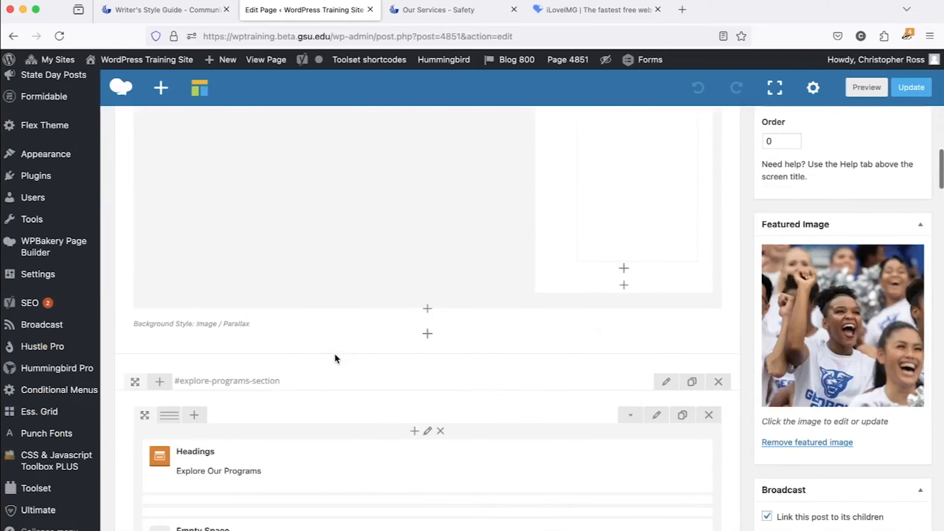
{"action": "scroll", "coordinate": [334, 352], "scroll_direction": "down", "scroll_amount": 7}
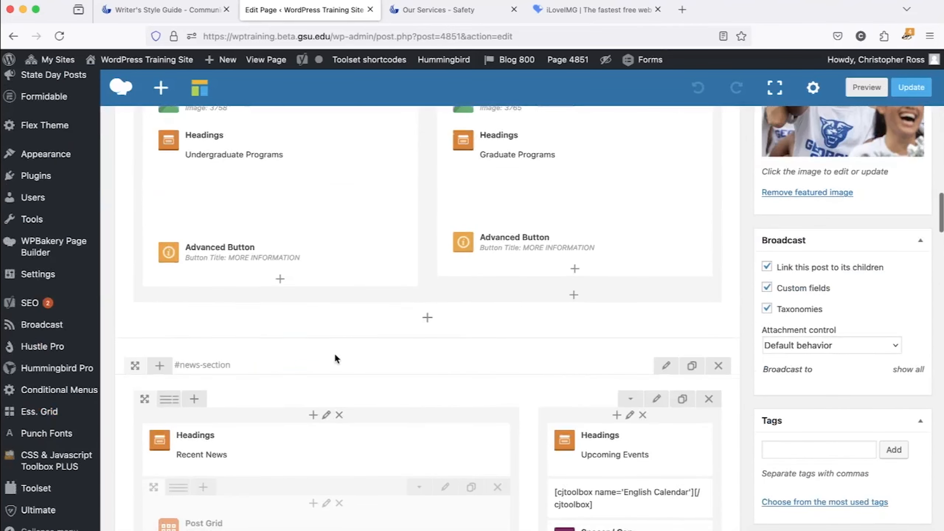
{"action": "scroll", "coordinate": [333, 352], "scroll_direction": "up", "scroll_amount": 4}
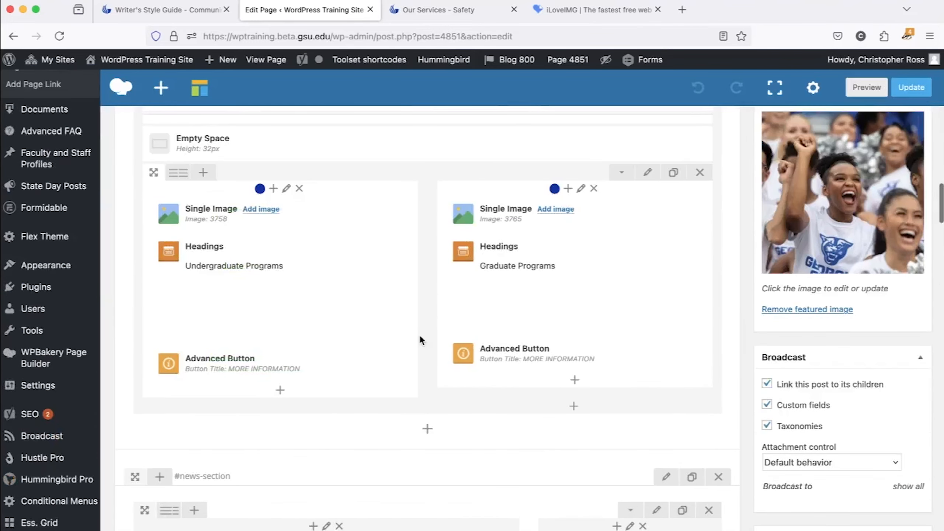
{"action": "scroll", "coordinate": [419, 337], "scroll_direction": "down", "scroll_amount": 6}
{"action": "scroll", "coordinate": [419, 336], "scroll_direction": "down", "scroll_amount": 10}
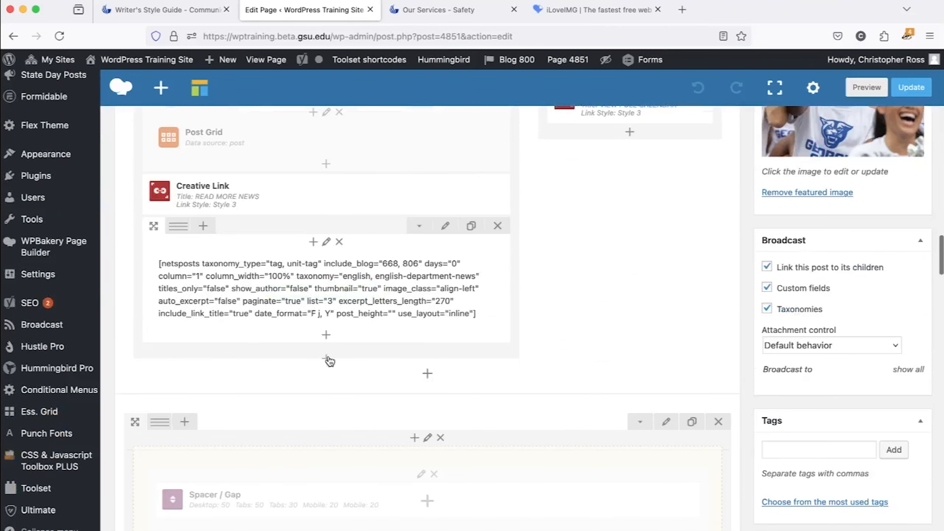
{"action": "scroll", "coordinate": [392, 383], "scroll_direction": "up", "scroll_amount": 7}
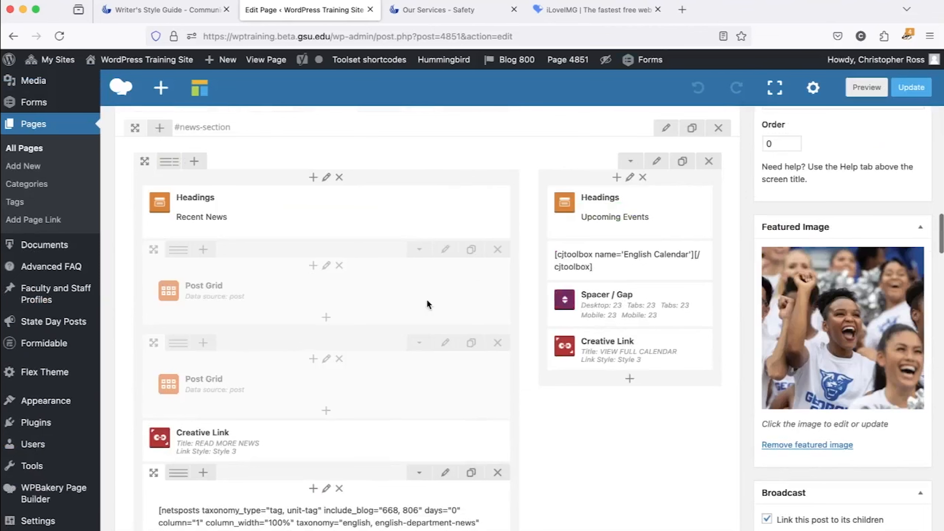
{"action": "scroll", "coordinate": [433, 316], "scroll_direction": "down", "scroll_amount": 6}
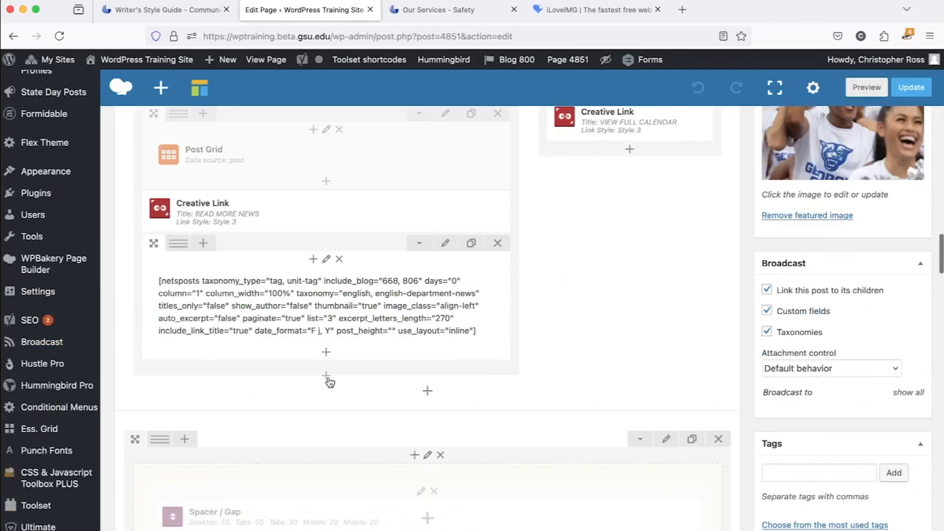
Step: Open the element library for the Recent News column and look through all the available page elements
{"action": "left_click", "coordinate": [326, 376]}
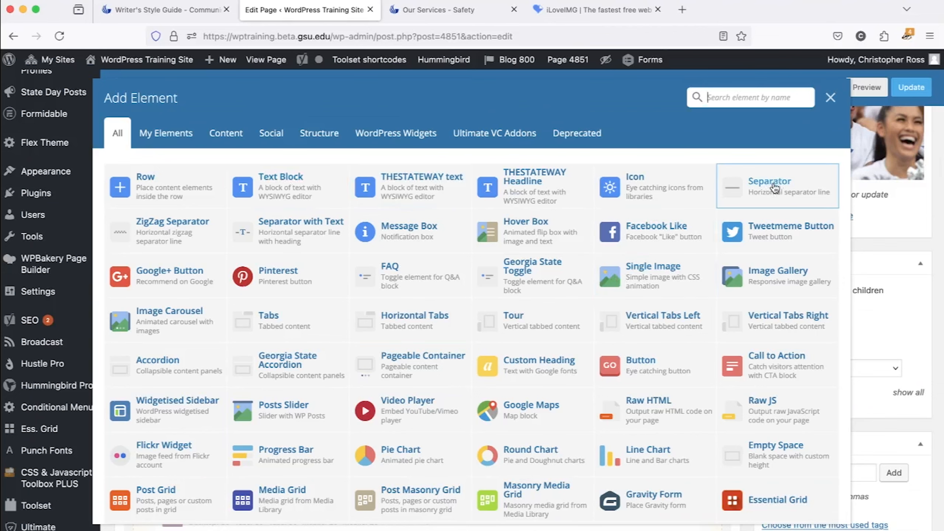
{"action": "scroll", "coordinate": [433, 354], "scroll_direction": "down", "scroll_amount": 5}
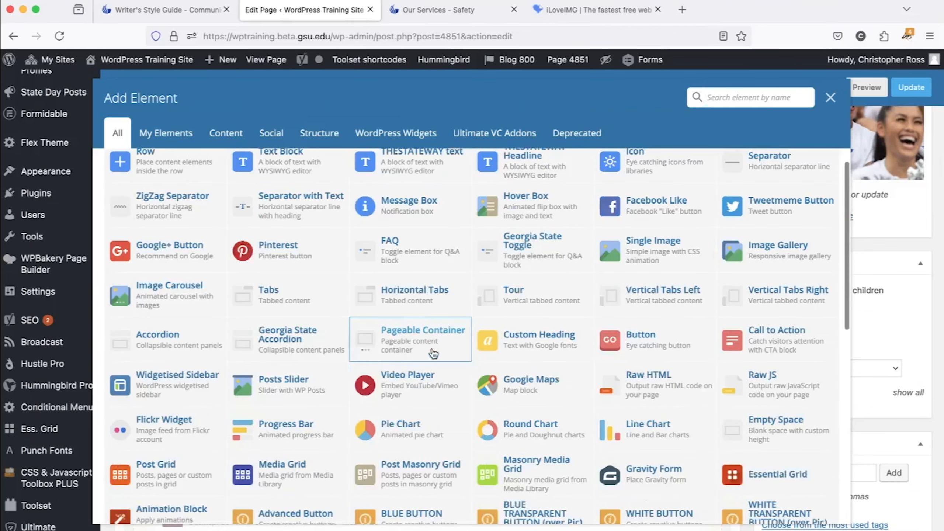
{"action": "scroll", "coordinate": [433, 354], "scroll_direction": "up", "scroll_amount": 1}
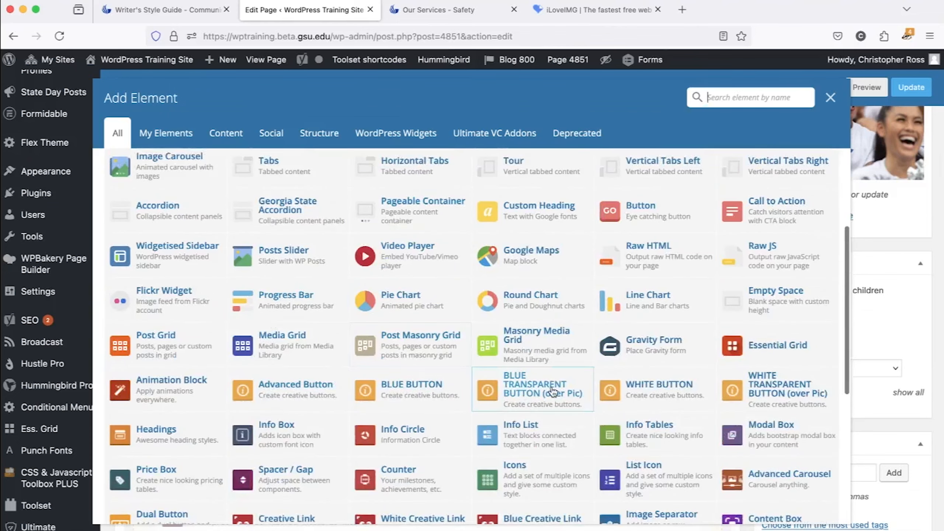
{"action": "scroll", "coordinate": [645, 408], "scroll_direction": "down", "scroll_amount": 1}
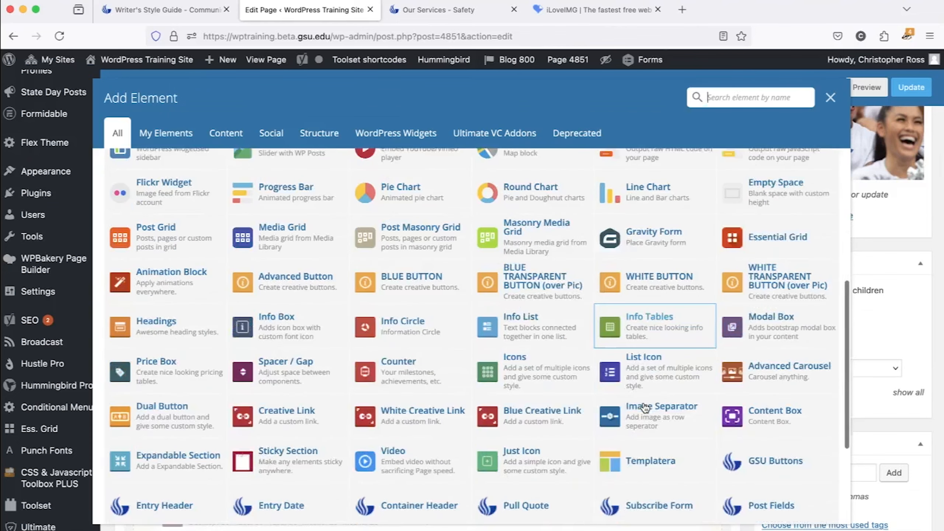
{"action": "scroll", "coordinate": [645, 408], "scroll_direction": "up", "scroll_amount": 10}
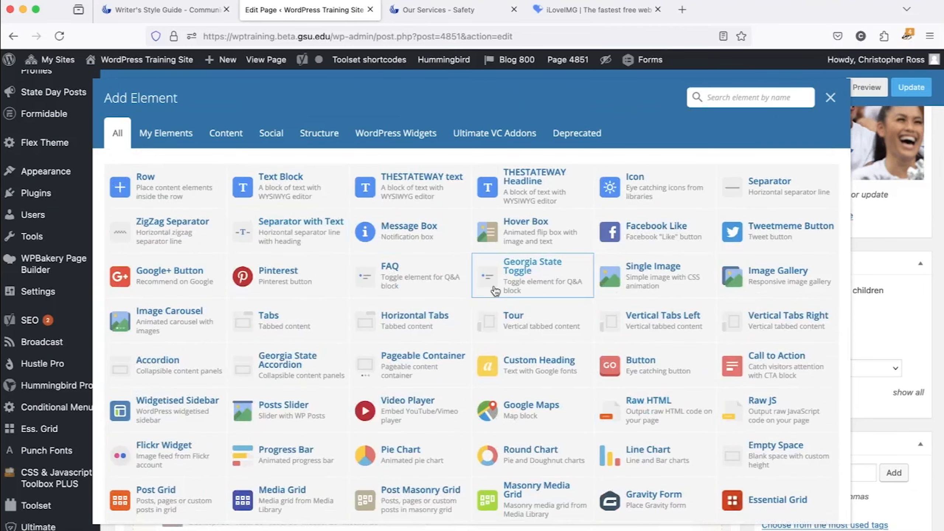
Step: Look up the Row element with the search term "row", add it at the end of the Recent News column, and delete it again
{"action": "scroll", "coordinate": [496, 291], "scroll_direction": "down", "scroll_amount": 2}
{"action": "scroll", "coordinate": [495, 291], "scroll_direction": "down", "scroll_amount": 2}
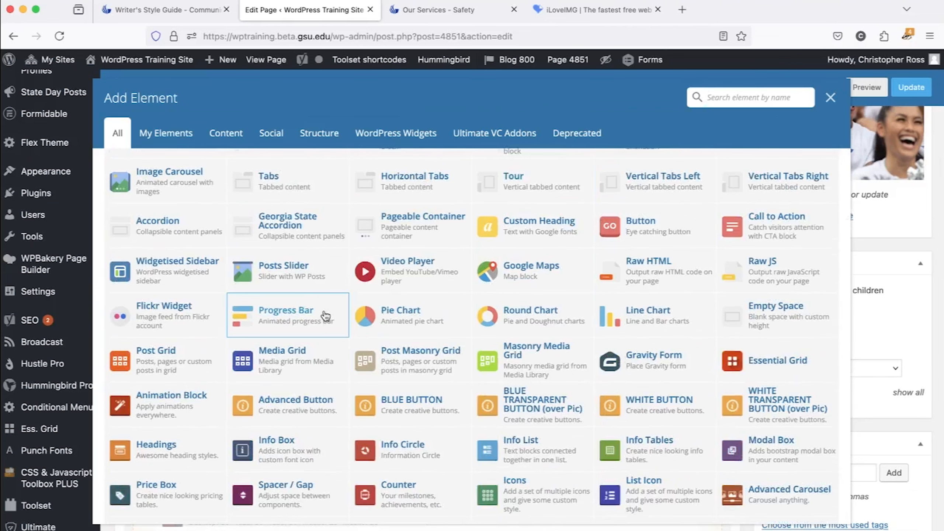
{"action": "scroll", "coordinate": [326, 315], "scroll_direction": "up", "scroll_amount": 4}
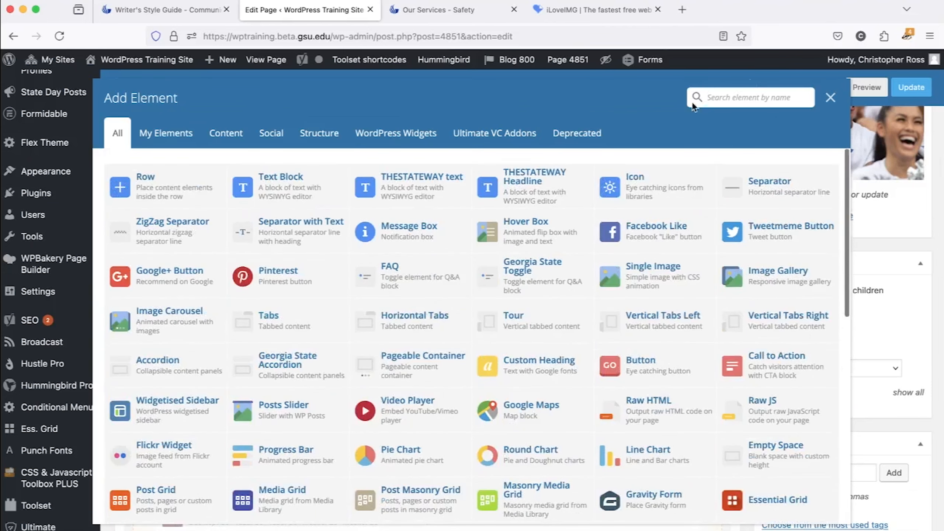
{"action": "left_click", "coordinate": [746, 97]}
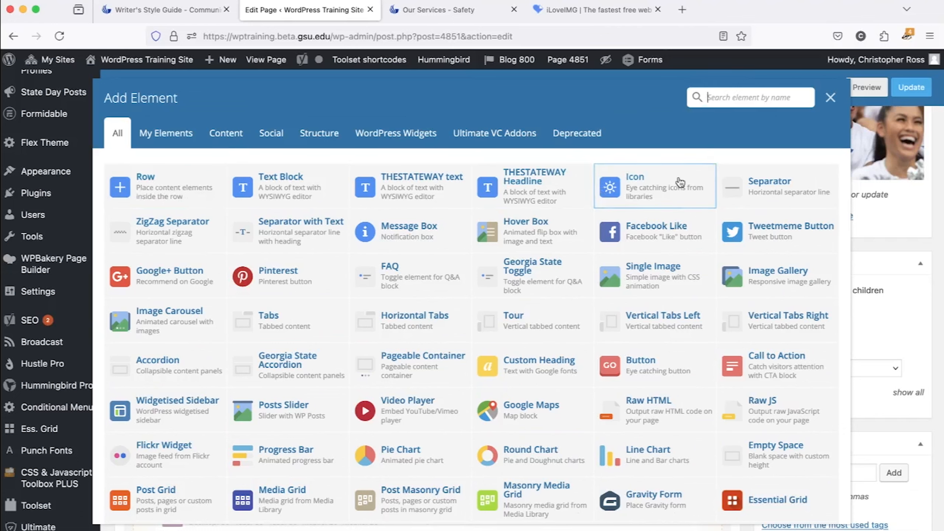
{"action": "type", "text": "row"}
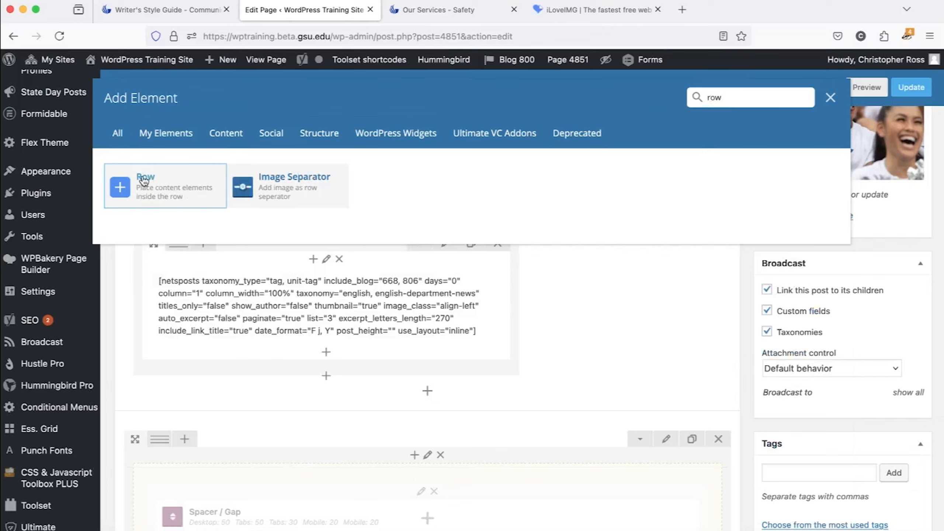
{"action": "left_click", "coordinate": [186, 195]}
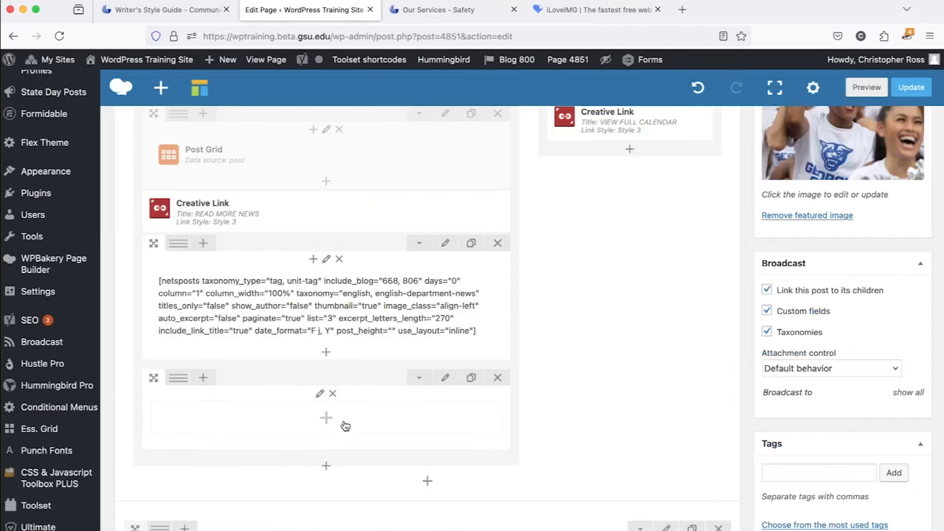
{"action": "left_click", "coordinate": [497, 378]}
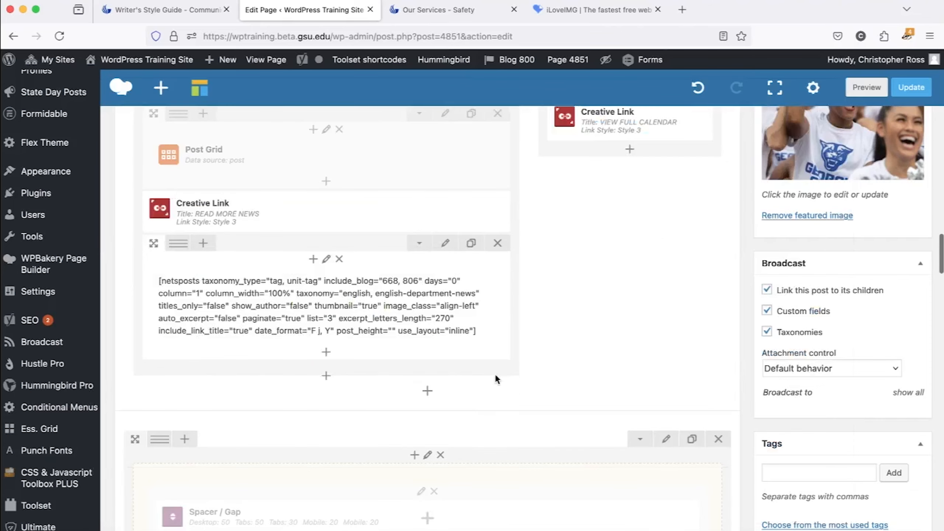
Step: Find elements matching "text" and add a Text Block at the end of the Recent News column
{"action": "left_click", "coordinate": [327, 376]}
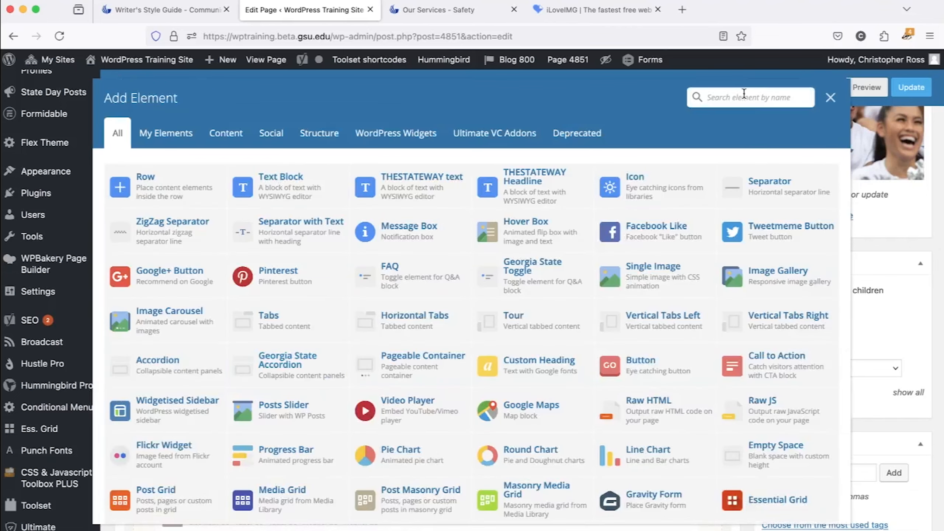
{"action": "type", "text": "text"}
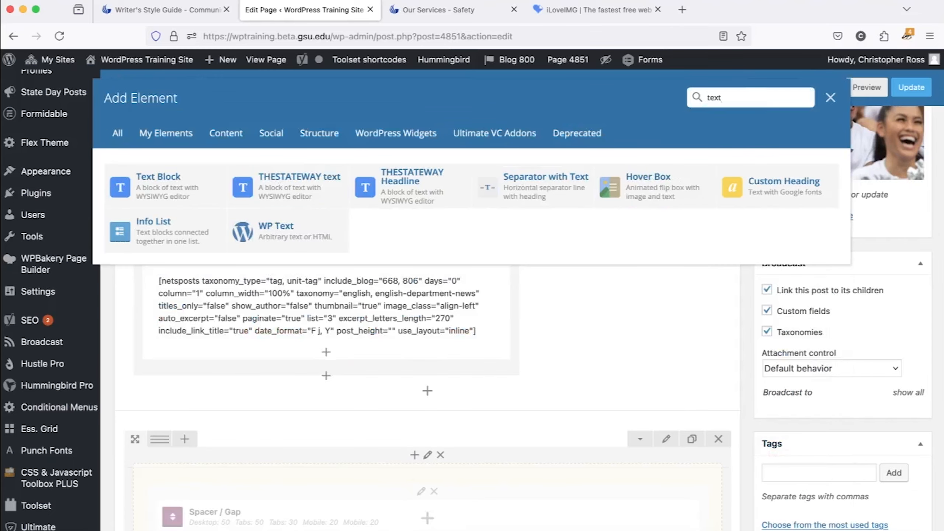
{"action": "left_click", "coordinate": [162, 190]}
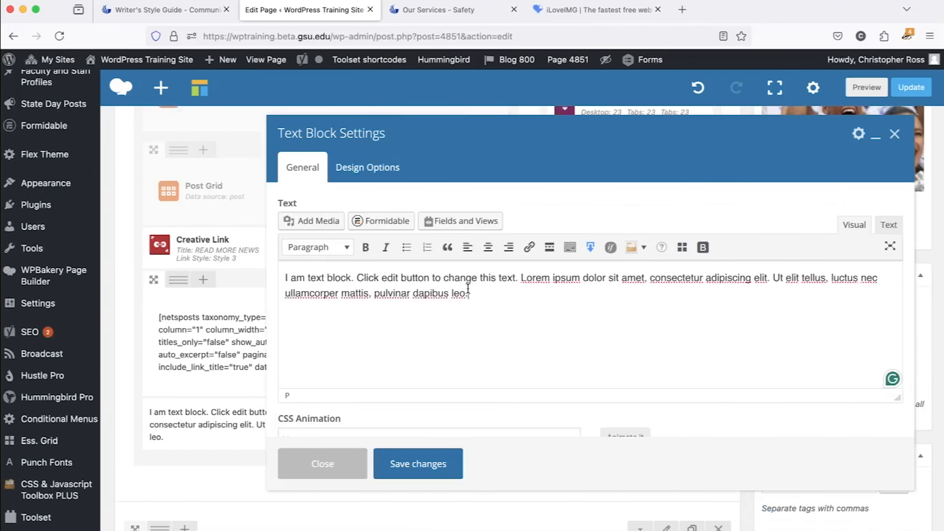
Step: Compare the Text Block's placeholder paragraph in the Visual and Text editing modes, ending in Visual mode
{"action": "left_click_drag", "start_coordinate": [487, 295], "coordinate": [251, 271]}
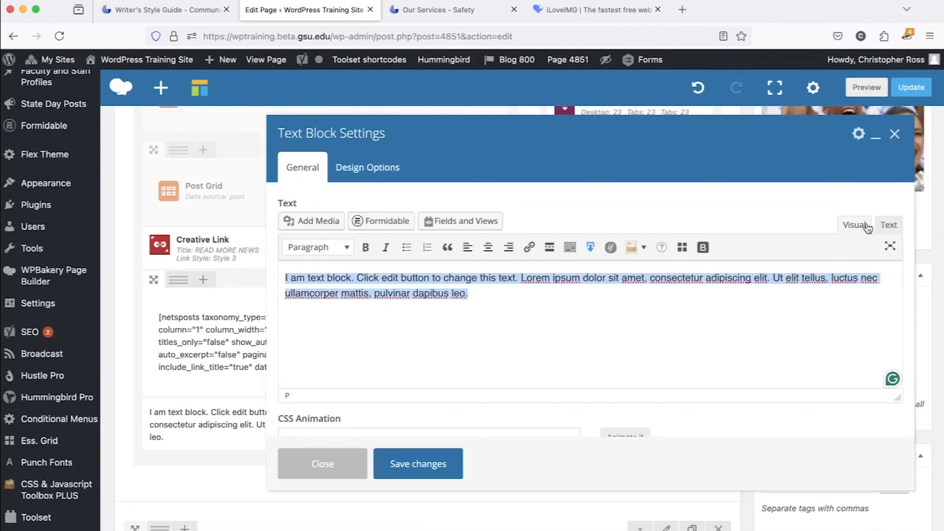
{"action": "left_click", "coordinate": [889, 225]}
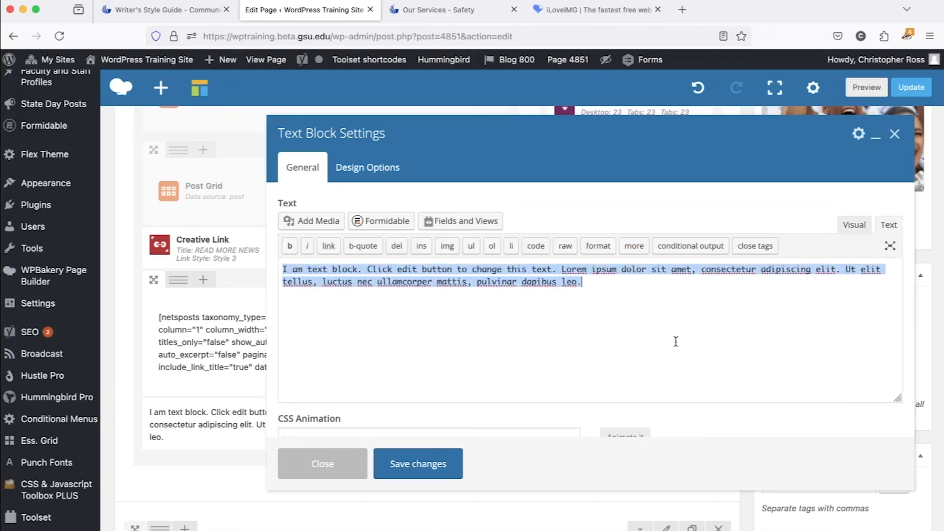
{"action": "left_click", "coordinate": [852, 223]}
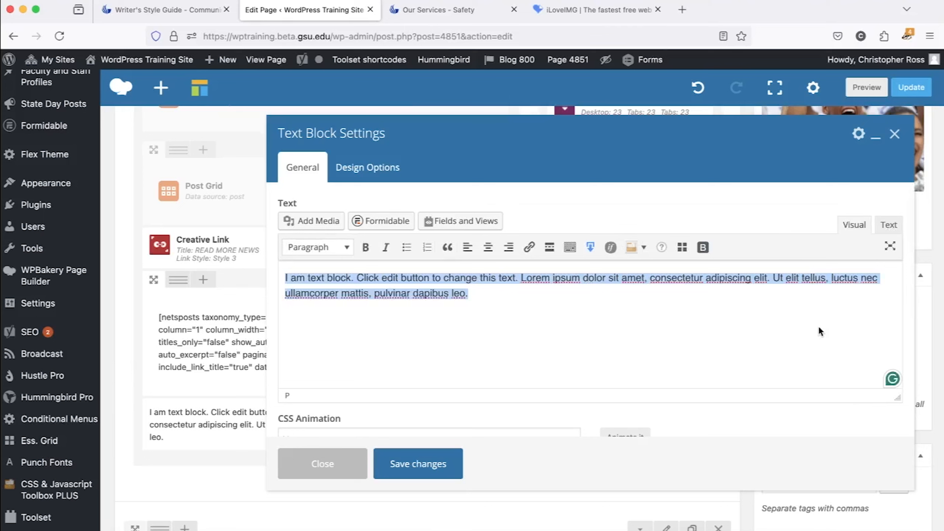
{"action": "left_click", "coordinate": [888, 228]}
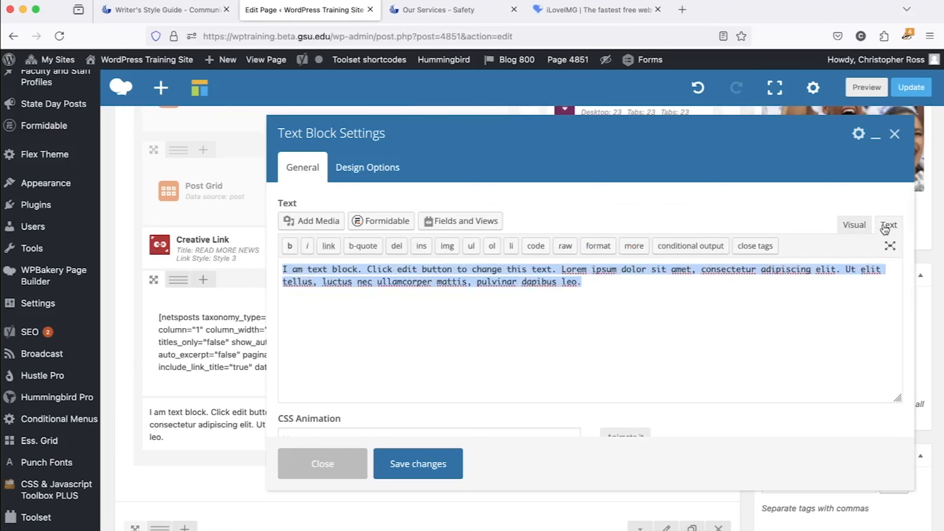
{"action": "left_click", "coordinate": [801, 294]}
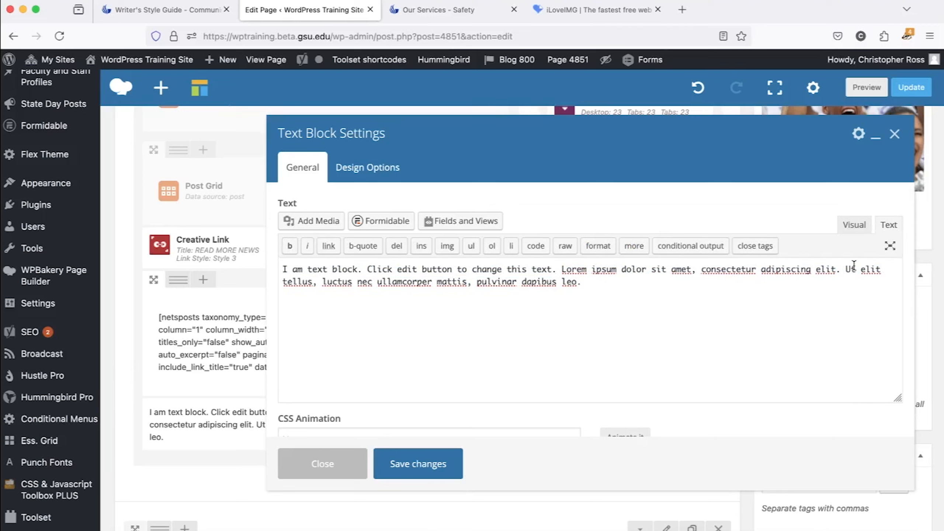
{"action": "left_click", "coordinate": [854, 225]}
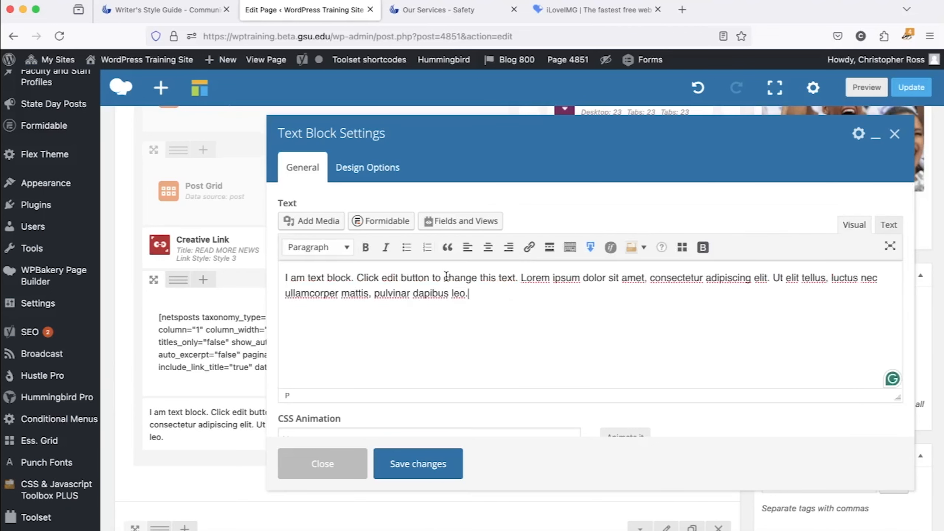
Step: Try out a link on the words "change this text" in the Text Block, and abandon it without a URL
{"action": "left_click_drag", "start_coordinate": [444, 277], "coordinate": [516, 279]}
{"action": "left_click", "coordinate": [530, 247]}
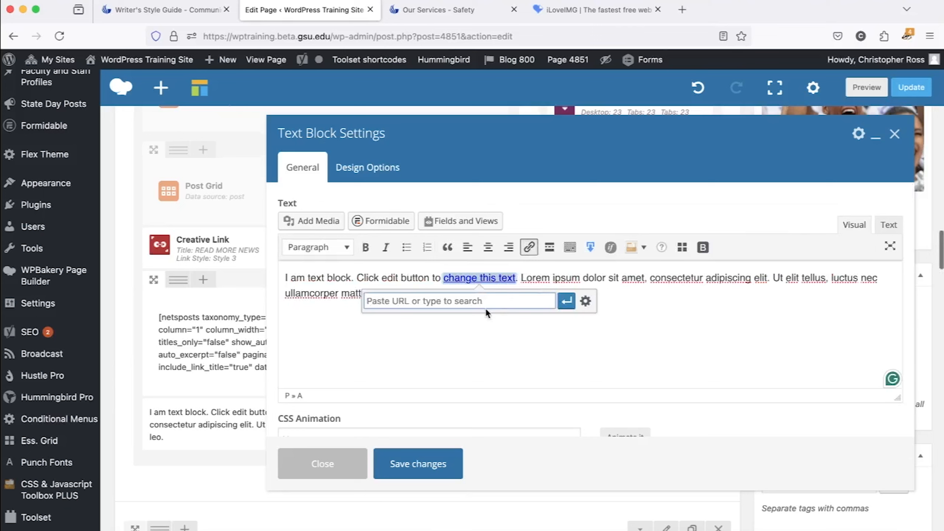
{"action": "left_click", "coordinate": [612, 342]}
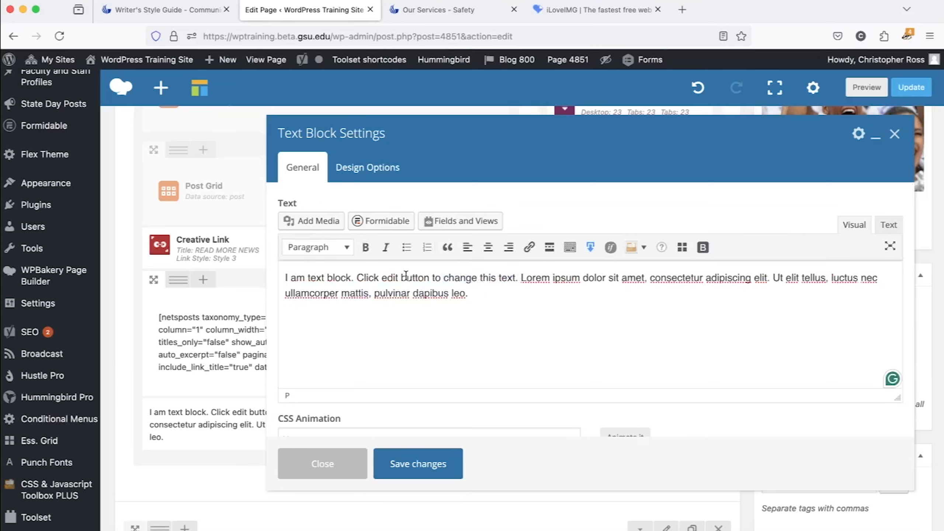
Step: Try bold, italic and bulleted list formatting on "Click edit button to change this text" and remove all of it again
{"action": "left_click_drag", "start_coordinate": [357, 280], "coordinate": [533, 278]}
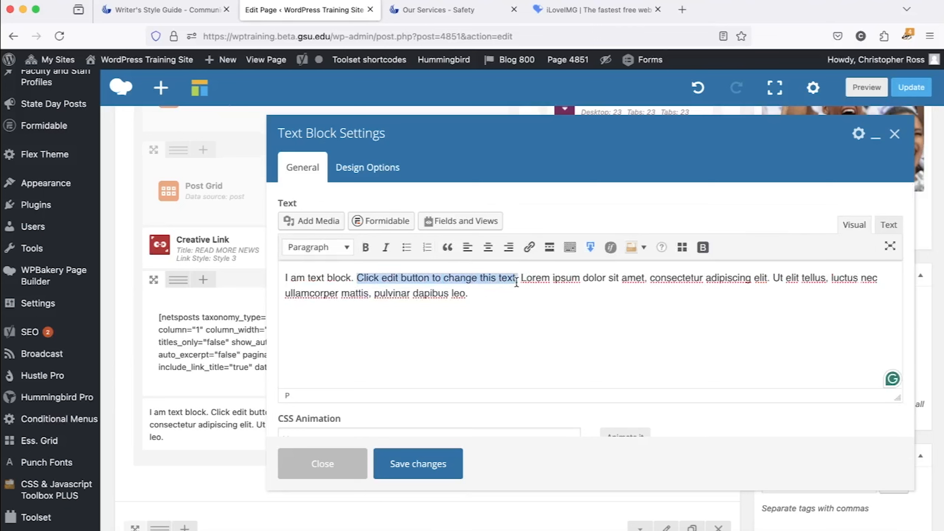
{"action": "key", "text": "super+b"}
{"action": "left_click", "coordinate": [386, 247]}
{"action": "left_click", "coordinate": [407, 247]}
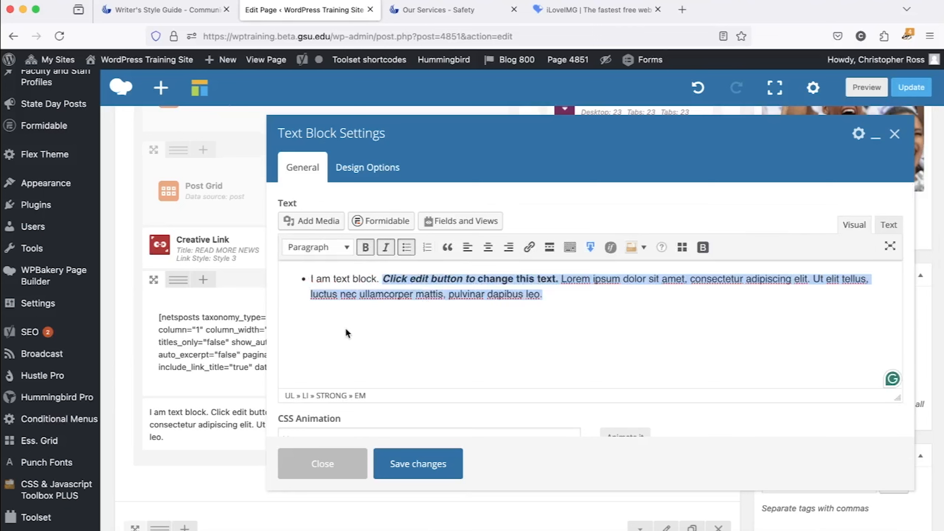
{"action": "left_click", "coordinate": [407, 247]}
{"action": "left_click", "coordinate": [386, 249]}
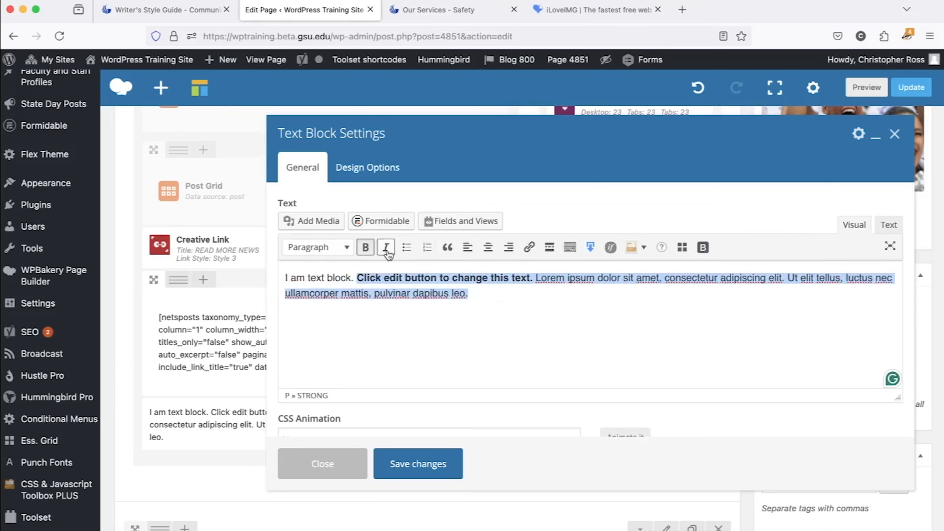
{"action": "left_click", "coordinate": [366, 249]}
{"action": "left_click", "coordinate": [521, 321]}
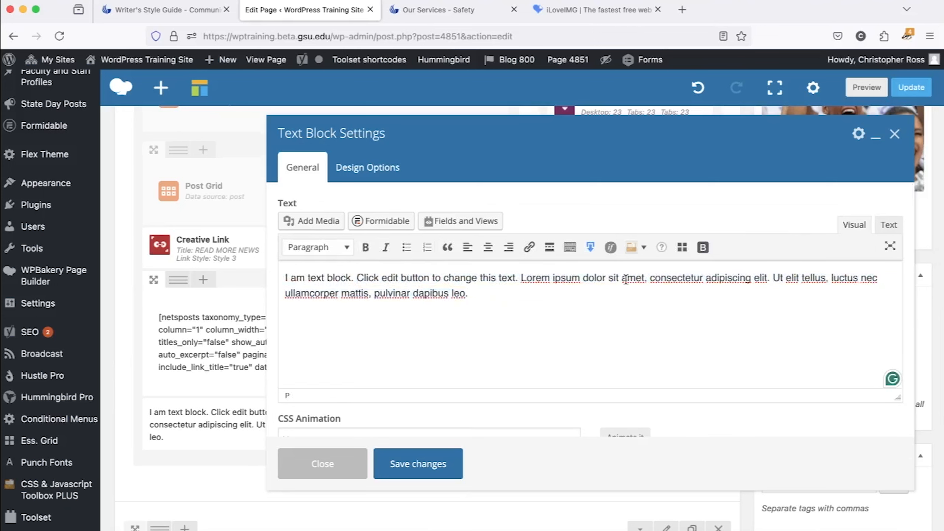
Step: Check the paragraph once more in Text and Visual modes and save the Text Block with its placeholder text
{"action": "left_click", "coordinate": [891, 229]}
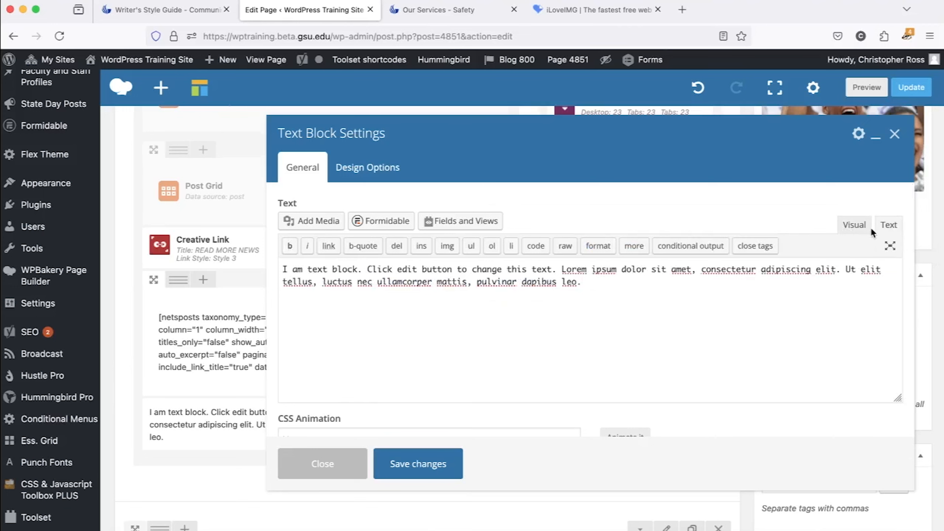
{"action": "left_click", "coordinate": [861, 232]}
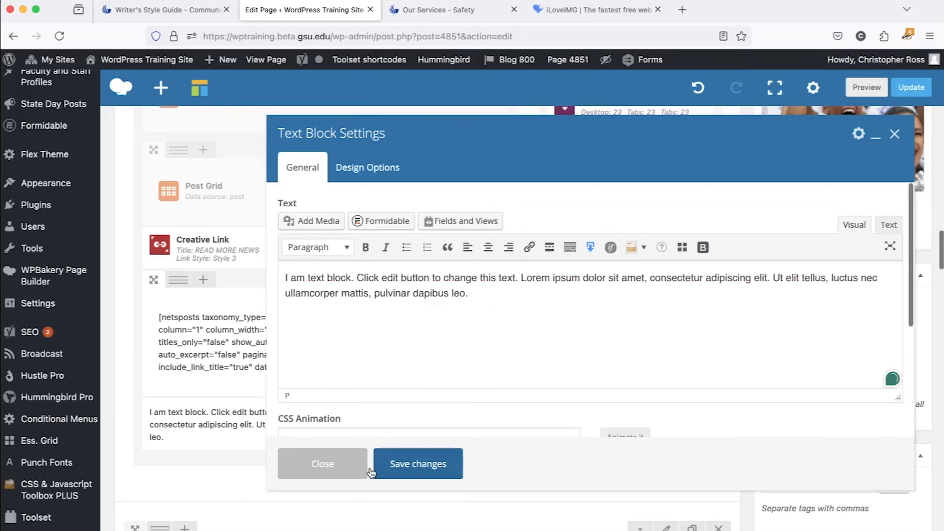
{"action": "left_click", "coordinate": [410, 470]}
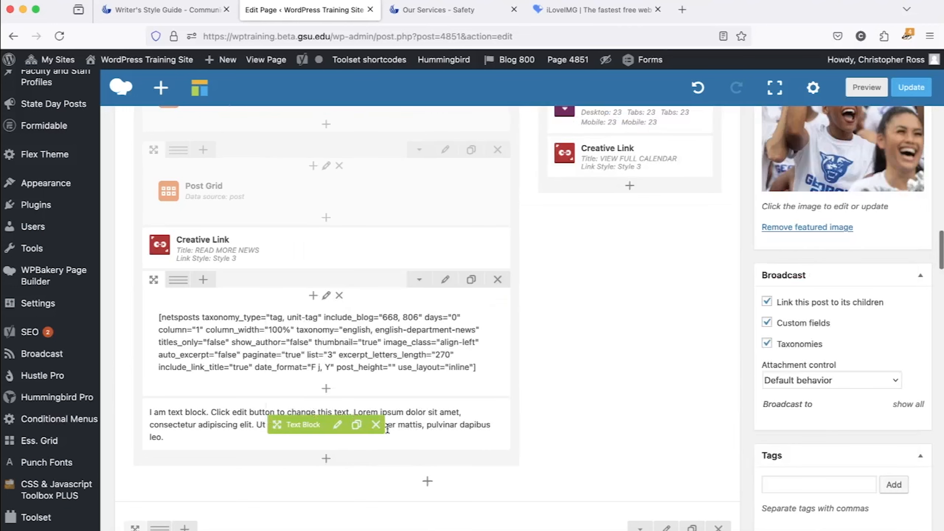
Step: Add a Single Image element below the new Text Block and move its settings dialog aside
{"action": "left_click", "coordinate": [328, 460]}
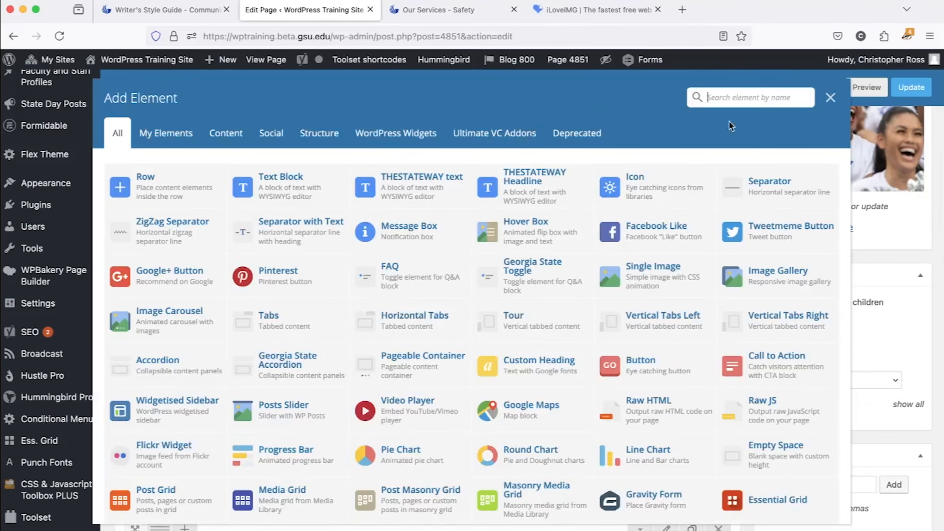
{"action": "left_click", "coordinate": [665, 271]}
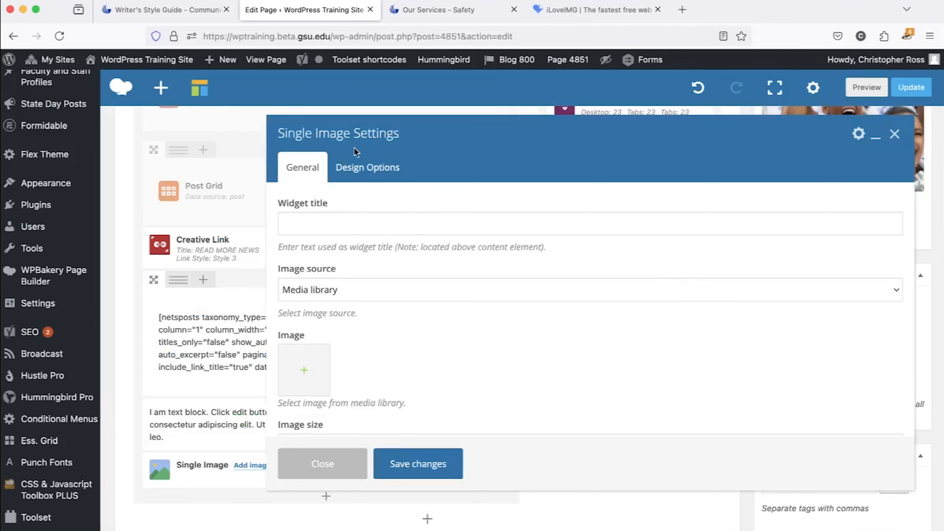
{"action": "left_click_drag", "start_coordinate": [693, 128], "coordinate": [630, 131]}
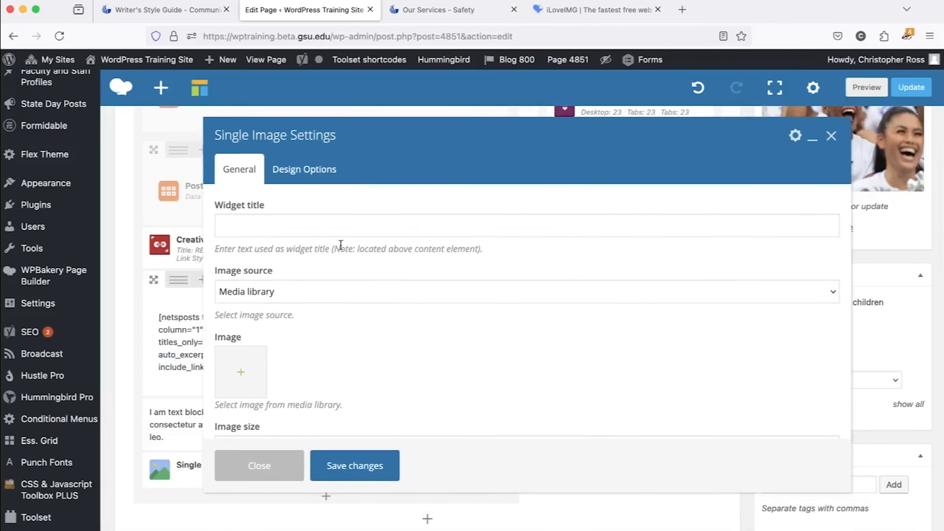
Step: Open the image selection for the Single Image element and look through the pictures in the Media Library
{"action": "left_click", "coordinate": [243, 372]}
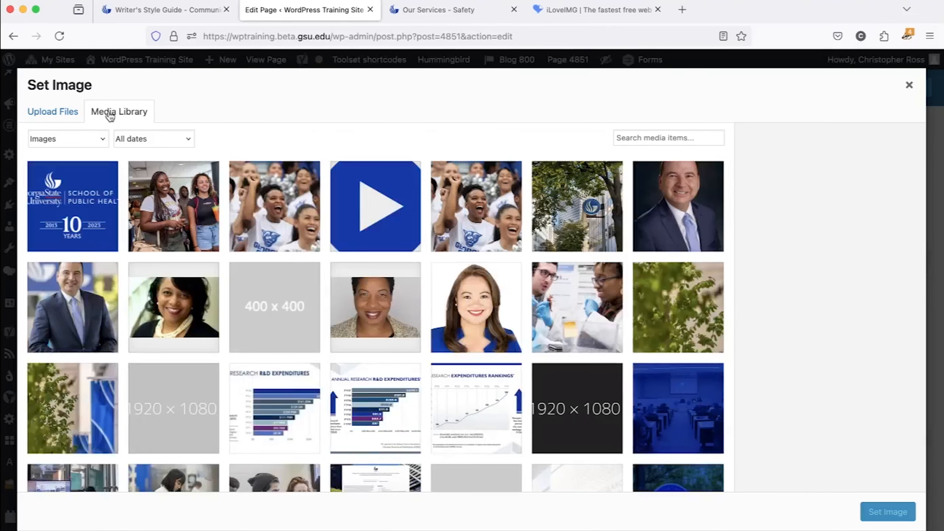
{"action": "scroll", "coordinate": [321, 225], "scroll_direction": "down", "scroll_amount": 5}
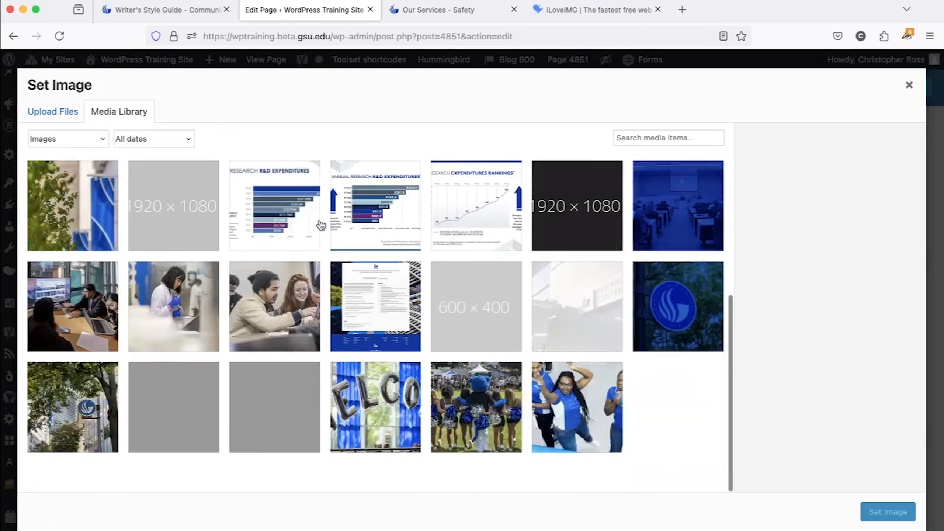
{"action": "scroll", "coordinate": [321, 225], "scroll_direction": "up", "scroll_amount": 4}
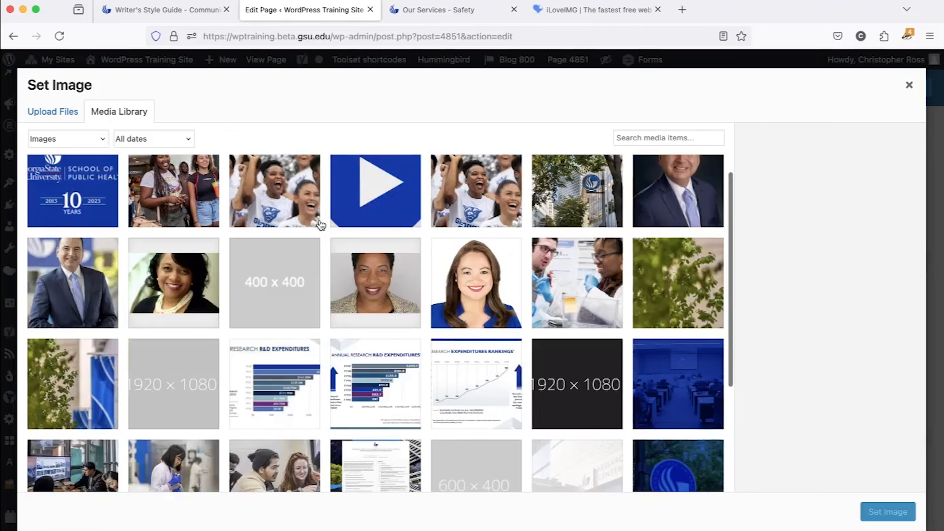
{"action": "scroll", "coordinate": [322, 226], "scroll_direction": "down", "scroll_amount": 3}
{"action": "scroll", "coordinate": [321, 226], "scroll_direction": "up", "scroll_amount": 3}
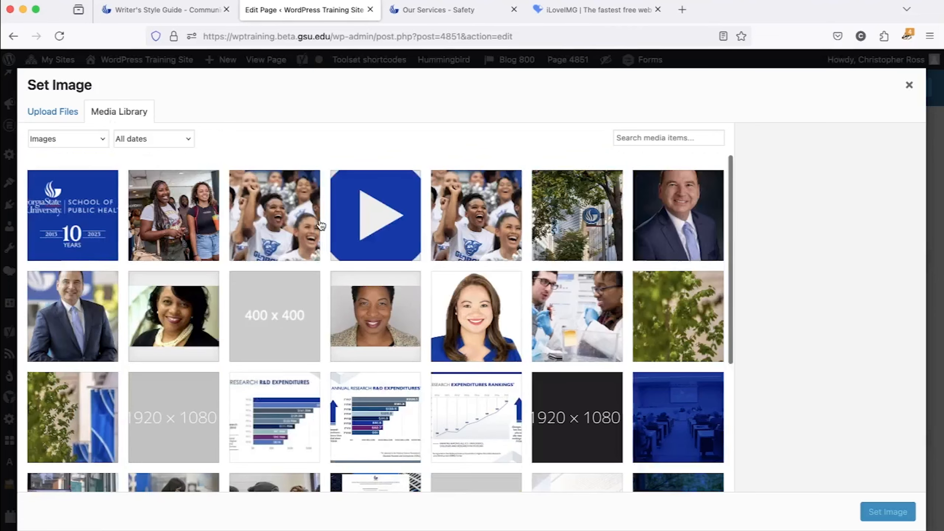
Step: Upload the file PIN Event Pass QR Code[78] from the Documents folder as a new image for the Single Image element
{"action": "left_click", "coordinate": [70, 112]}
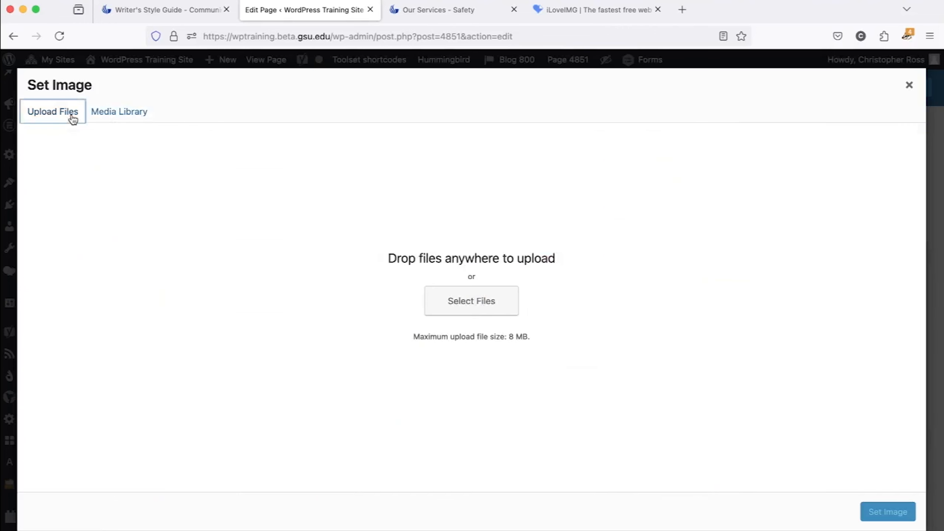
{"action": "left_click", "coordinate": [482, 307]}
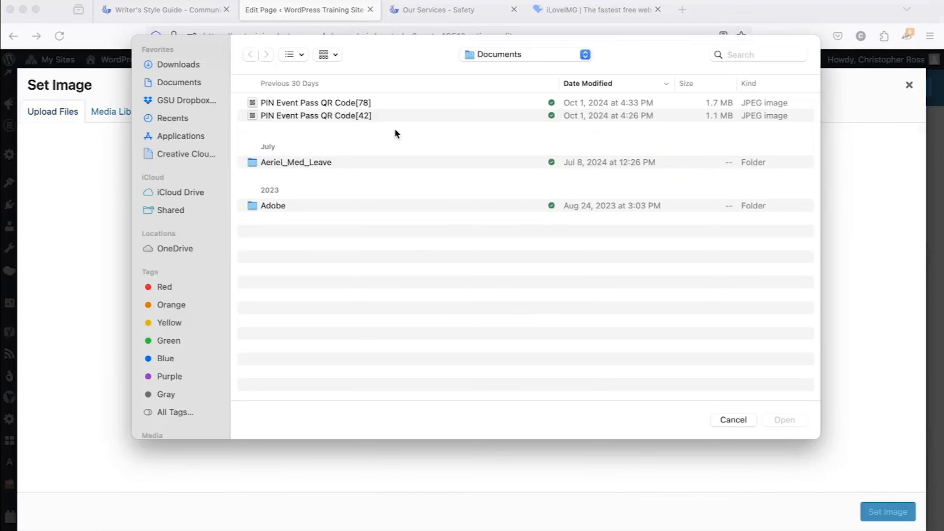
{"action": "left_click", "coordinate": [336, 104]}
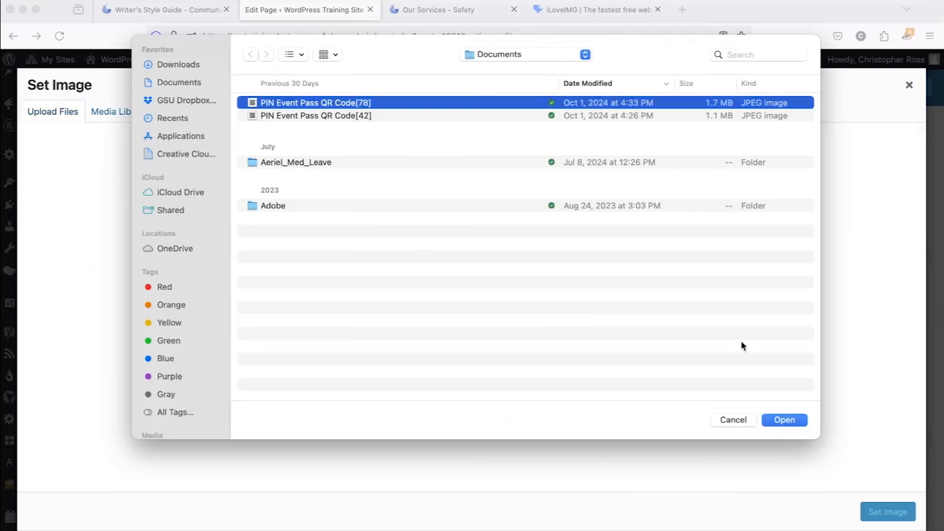
{"action": "left_click", "coordinate": [782, 422]}
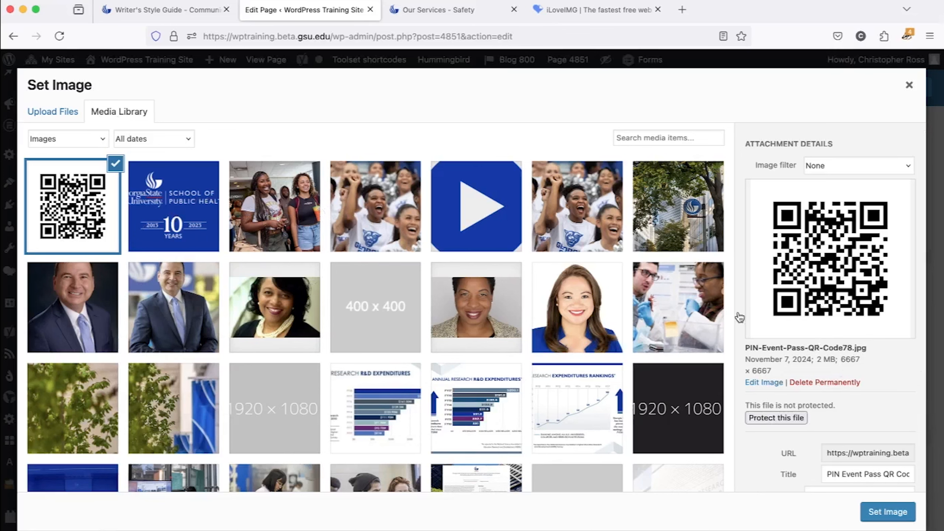
Step: Give the uploaded QR code image the alt text "Barcode to register for homecoming parade"
{"action": "scroll", "coordinate": [757, 313], "scroll_direction": "down", "scroll_amount": 5}
{"action": "left_click", "coordinate": [833, 373]}
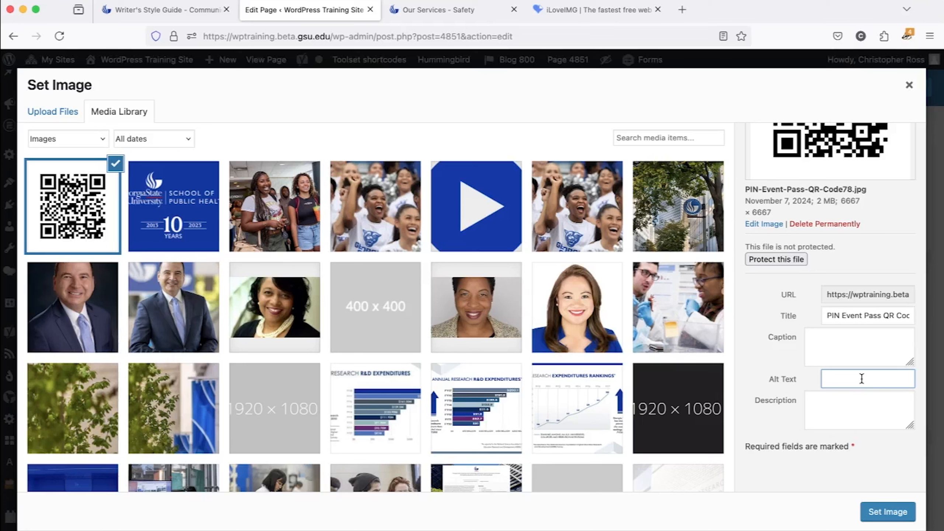
{"action": "type", "text": "Barcdode"}
{"action": "key", "text": "BackSpace"}
{"action": "key", "text": "BackSpace"}
{"action": "key", "text": "BackSpace"}
{"action": "key", "text": "BackSpace"}
{"action": "type", "text": "ode to"}
{"action": "type", "text": " register "}
{"action": "type", "text": "for homne"}
{"action": "type", "text": "coming"}
{"action": "type", "text": " parade"}
{"action": "left_click", "coordinate": [855, 380]}
{"action": "key", "text": "BackSpace"}
{"action": "key", "text": "BackSpace"}
{"action": "key", "text": "BackSpace"}
{"action": "type", "text": "me"}
{"action": "left_click", "coordinate": [743, 355]}
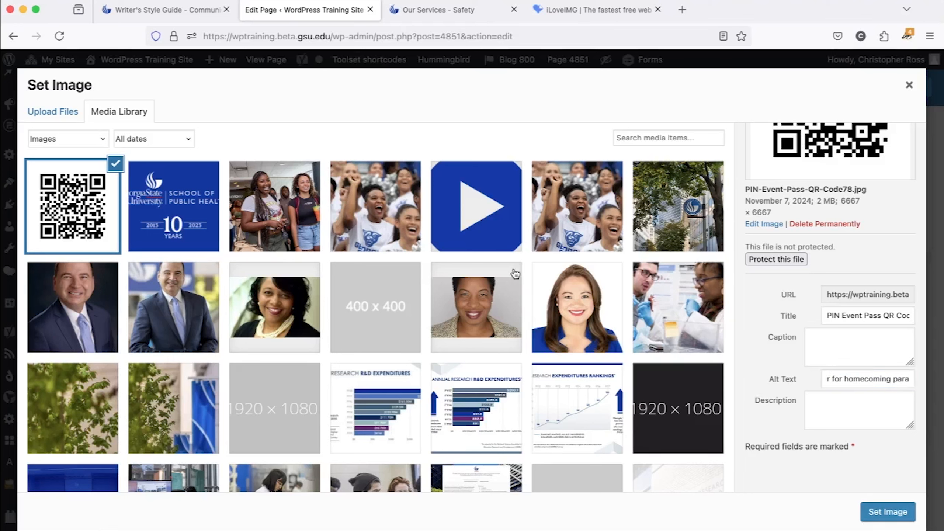
Step: Check the alt text of State-Day-21_Students-Cheering.jpg and feature-image-ADM-HTA-1.jpg in the Media Library as examples
{"action": "left_click", "coordinate": [360, 220]}
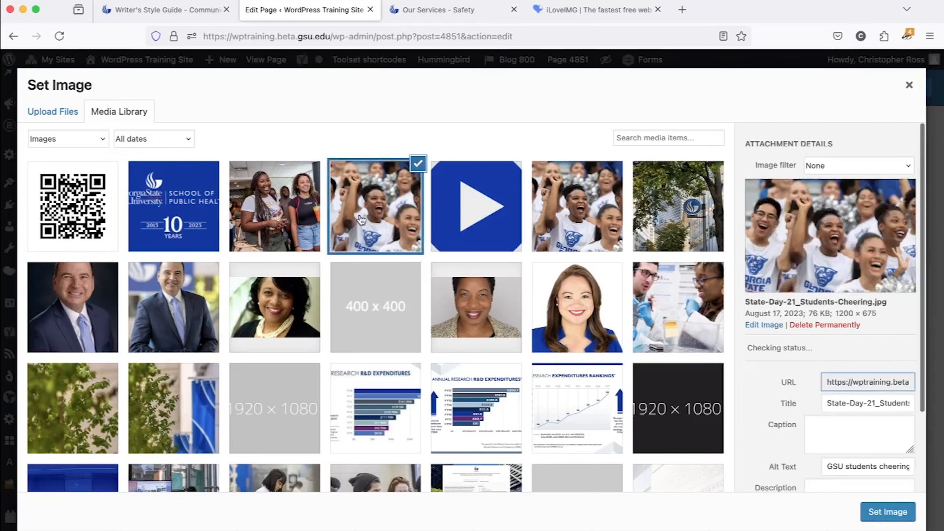
{"action": "scroll", "coordinate": [837, 374], "scroll_direction": "down", "scroll_amount": 2}
{"action": "scroll", "coordinate": [836, 374], "scroll_direction": "down", "scroll_amount": 1}
{"action": "left_click_drag", "start_coordinate": [829, 427], "coordinate": [938, 438]}
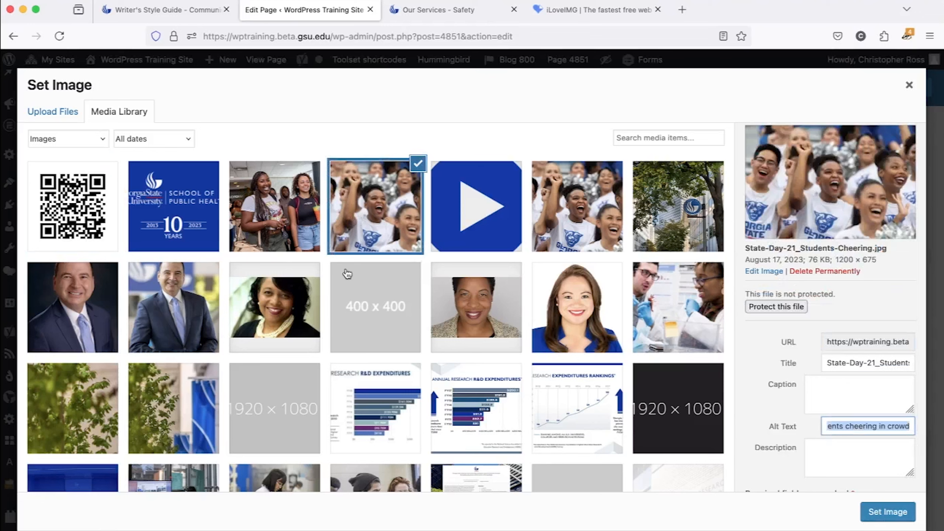
{"action": "left_click", "coordinate": [672, 215]}
{"action": "scroll", "coordinate": [851, 366], "scroll_direction": "down", "scroll_amount": 1}
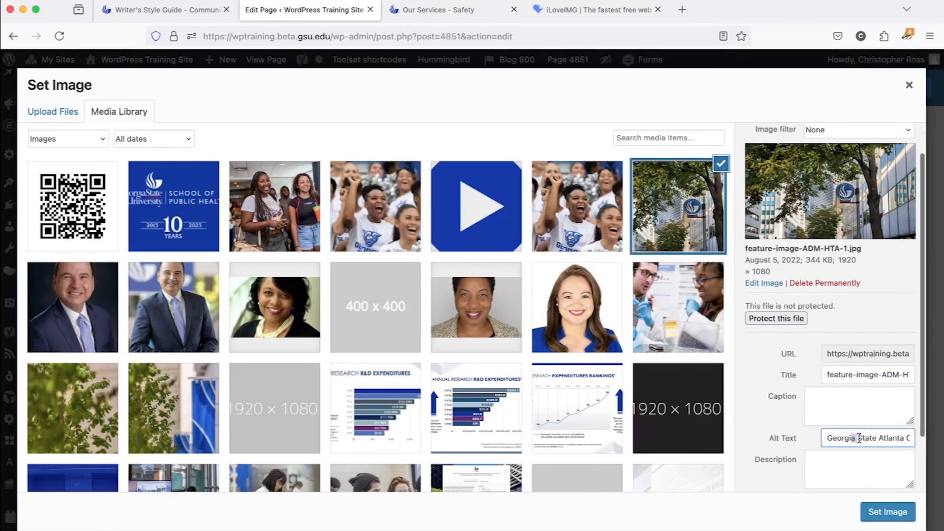
{"action": "left_click_drag", "start_coordinate": [852, 438], "coordinate": [941, 439]}
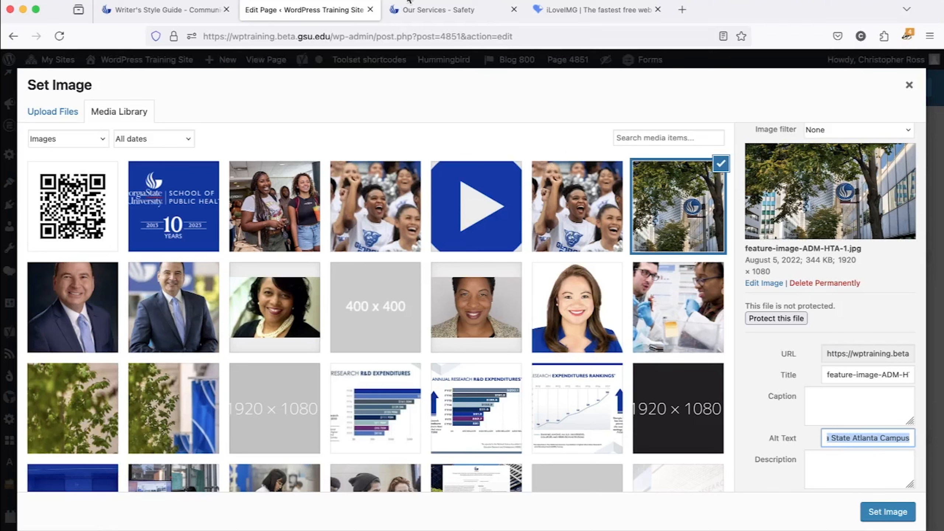
Step: Open the Communications ToolKit home page and look through its resource sections for website and communication help
{"action": "left_click", "coordinate": [415, 12]}
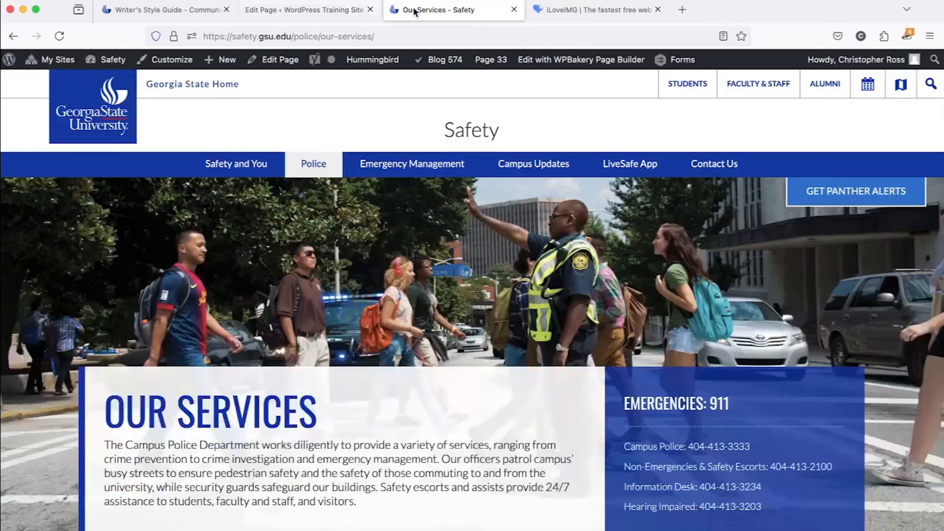
{"action": "left_click", "coordinate": [202, 11]}
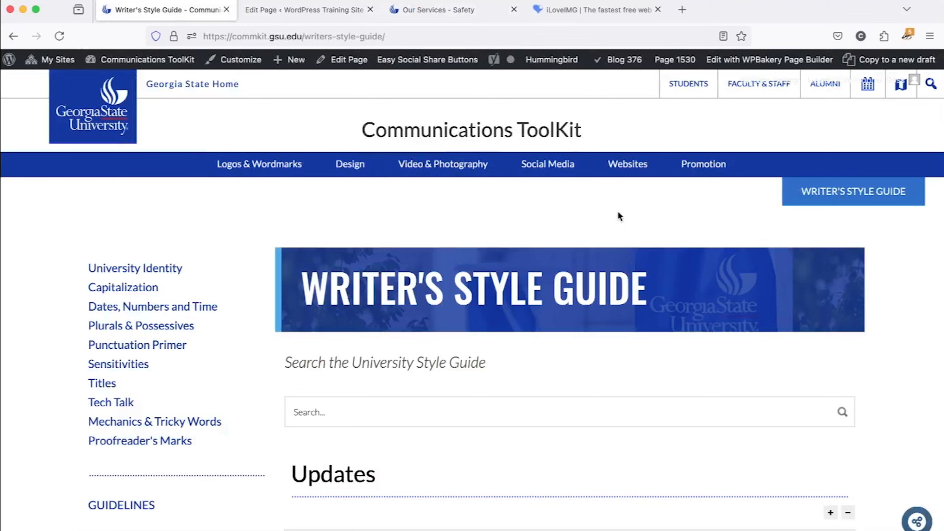
{"action": "mouse_move", "coordinate": [634, 183]}
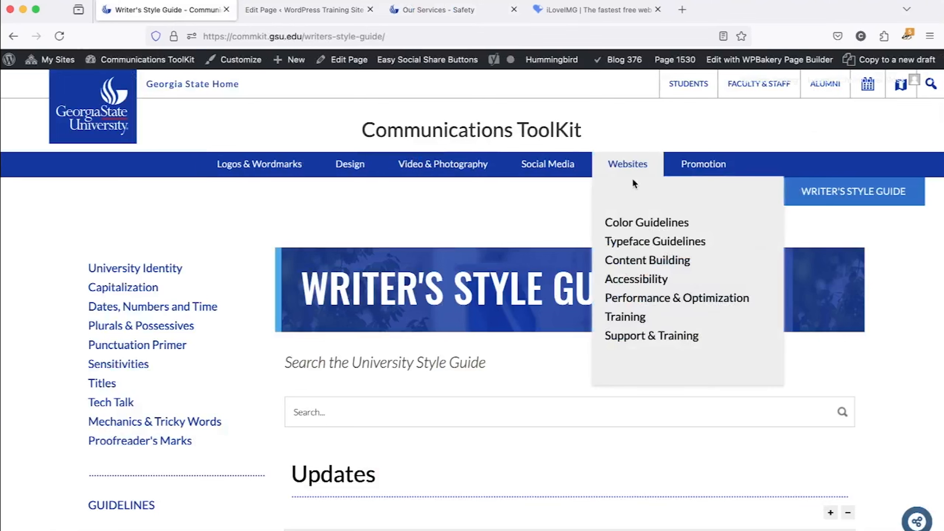
{"action": "left_click", "coordinate": [22, 37]}
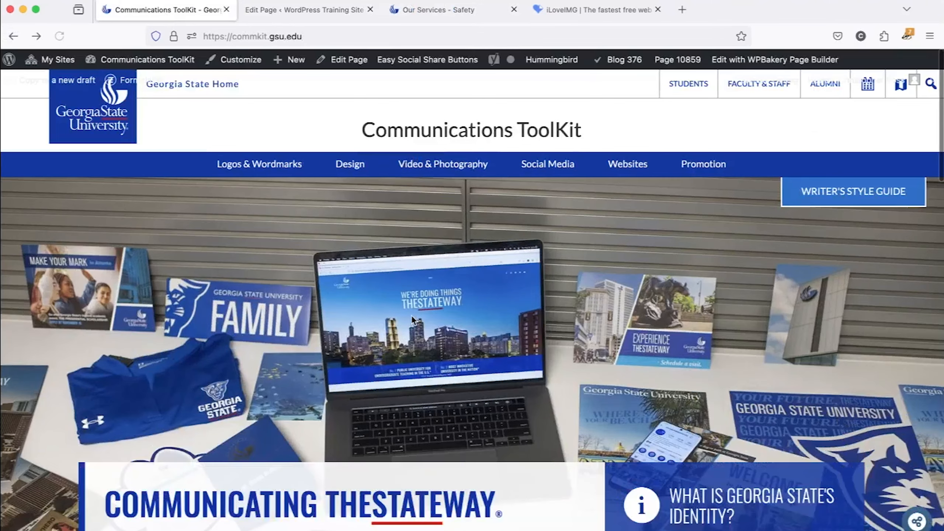
{"action": "scroll", "coordinate": [411, 315], "scroll_direction": "down", "scroll_amount": 2}
{"action": "scroll", "coordinate": [411, 315], "scroll_direction": "up", "scroll_amount": 2}
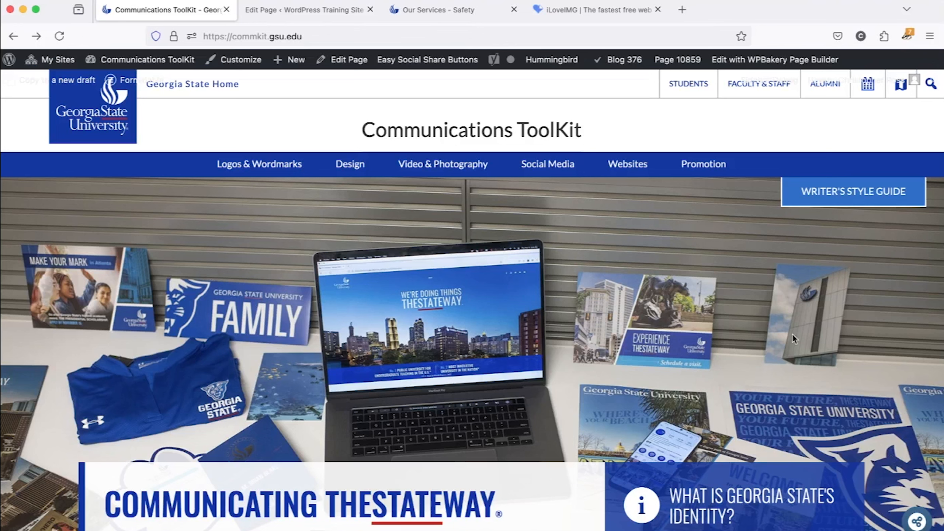
{"action": "scroll", "coordinate": [435, 343], "scroll_direction": "down", "scroll_amount": 15}
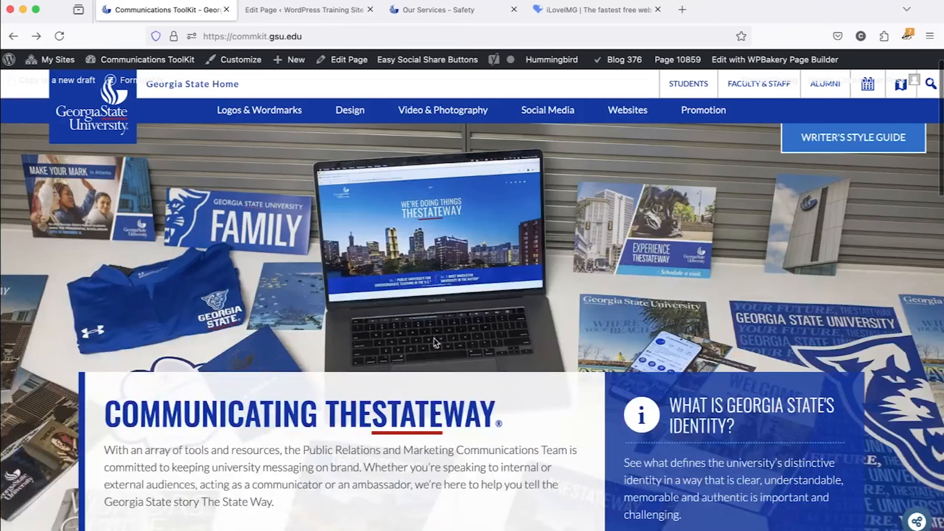
{"action": "scroll", "coordinate": [434, 342], "scroll_direction": "up", "scroll_amount": 3}
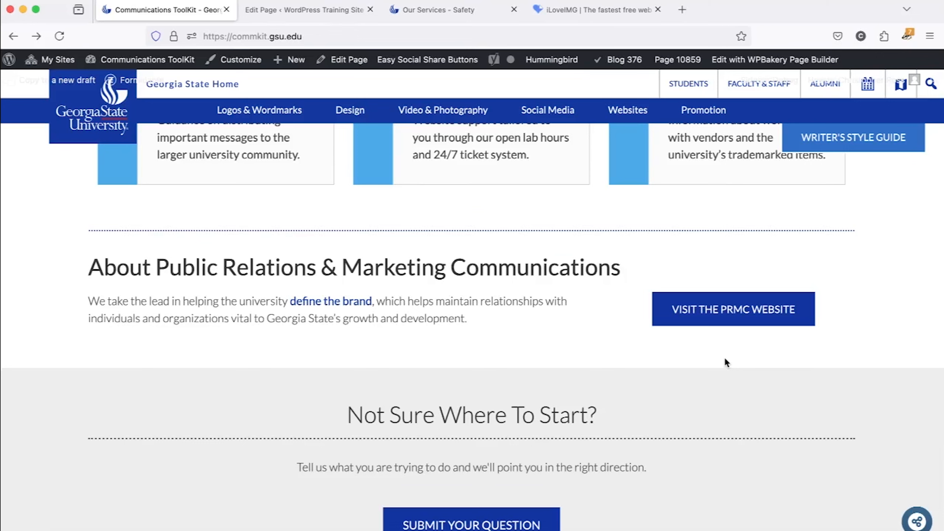
{"action": "scroll", "coordinate": [726, 363], "scroll_direction": "up", "scroll_amount": 3}
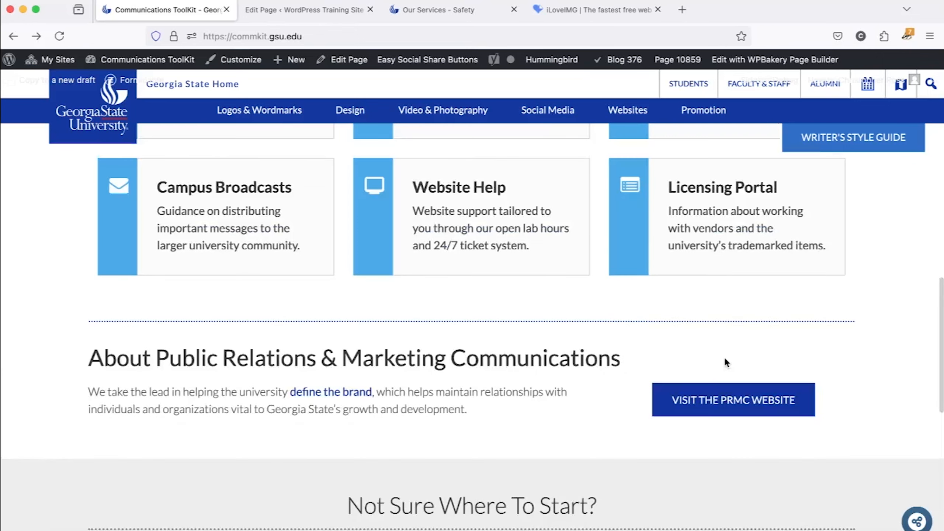
{"action": "scroll", "coordinate": [725, 362], "scroll_direction": "up", "scroll_amount": 5}
Step: Switch to the iLoveIMG site and check its web address and available image editing tools
{"action": "left_click", "coordinate": [584, 9]}
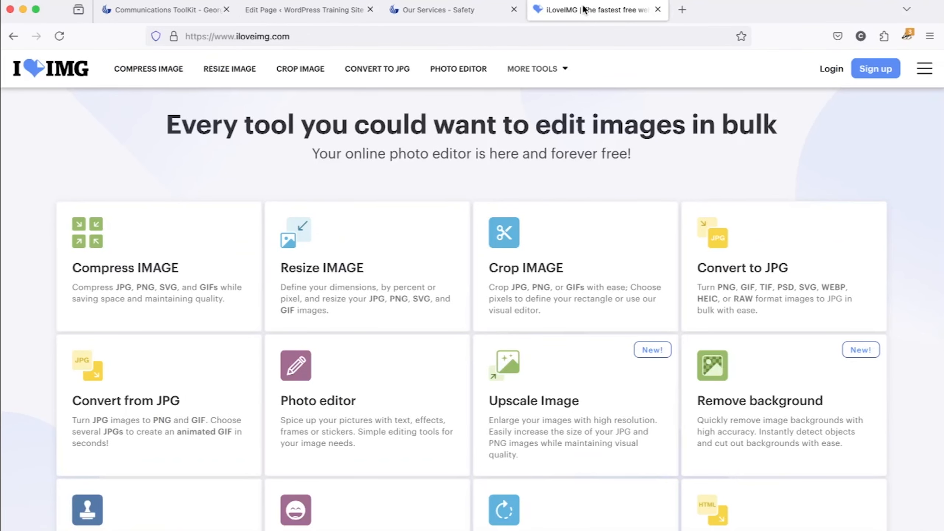
{"action": "left_click", "coordinate": [327, 34]}
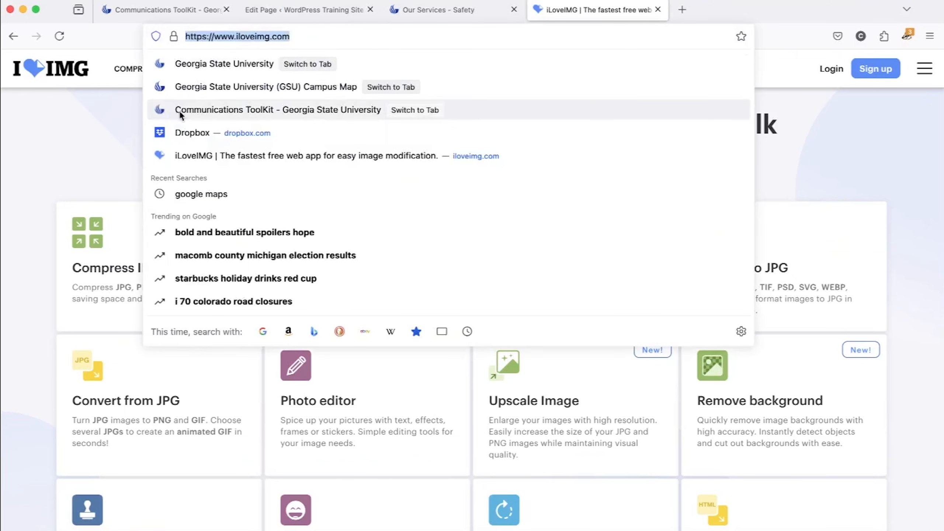
{"action": "left_click", "coordinate": [102, 163]}
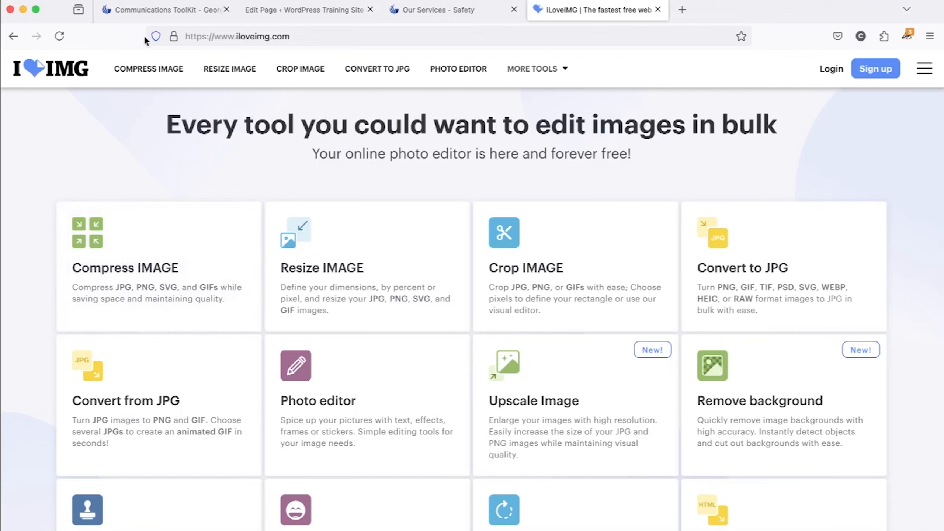
{"action": "left_click", "coordinate": [159, 14]}
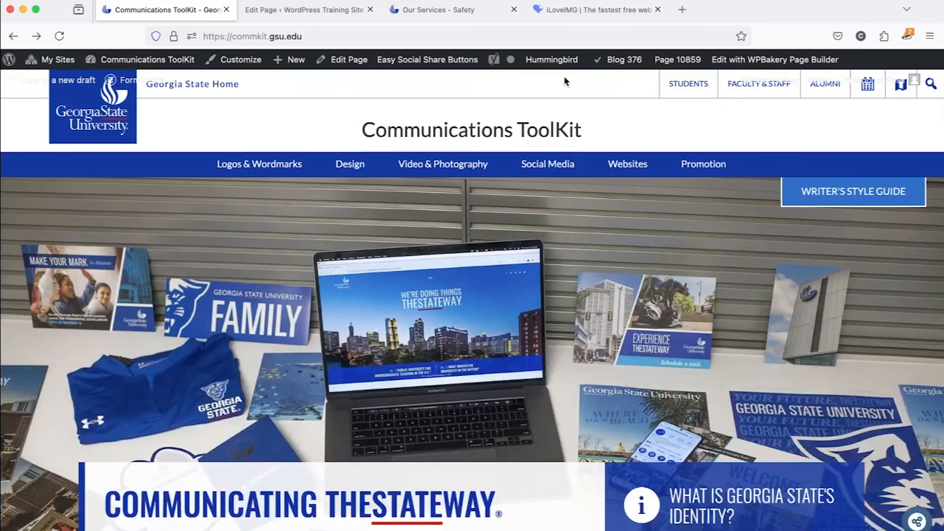
{"action": "left_click", "coordinate": [591, 17]}
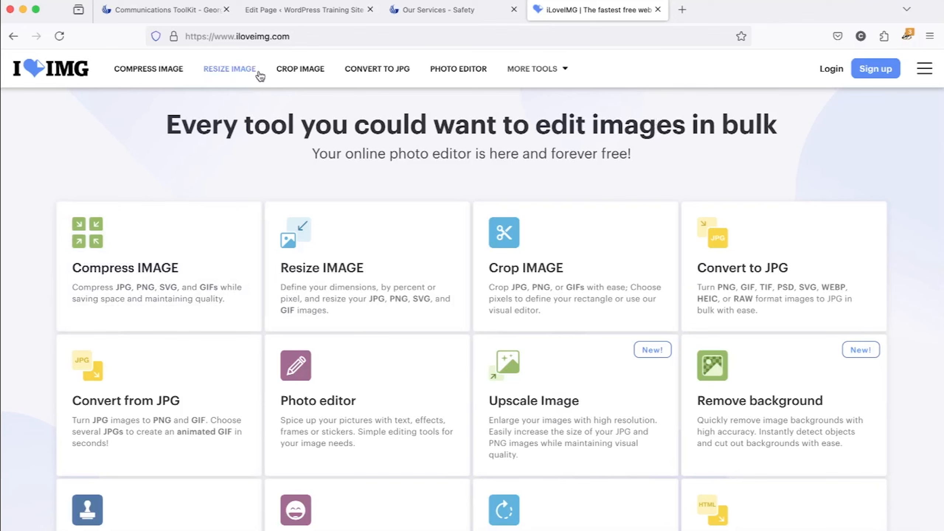
Step: Back in the page editor, compare the two State-Day-21_Students-Cheering.jpg versions and set the 1200 × 675 one as the Single Image
{"action": "left_click", "coordinate": [310, 11]}
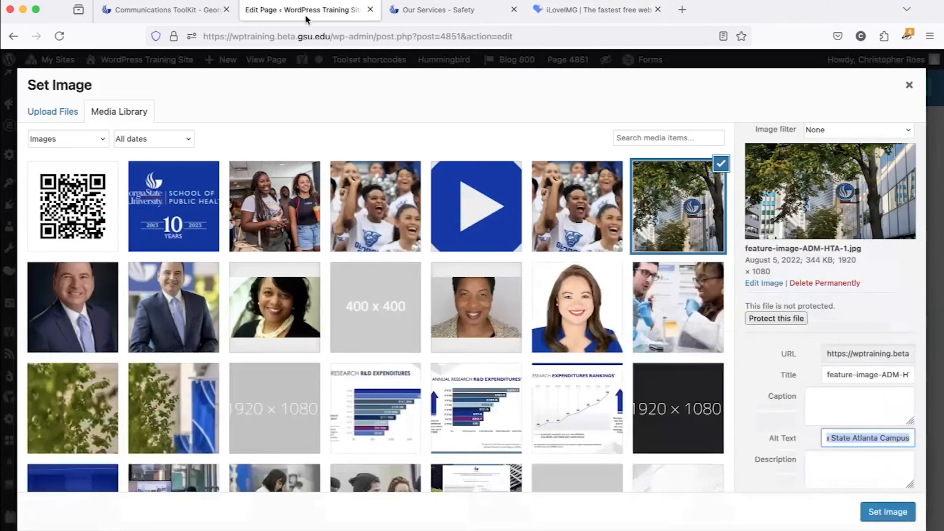
{"action": "left_click", "coordinate": [200, 125]}
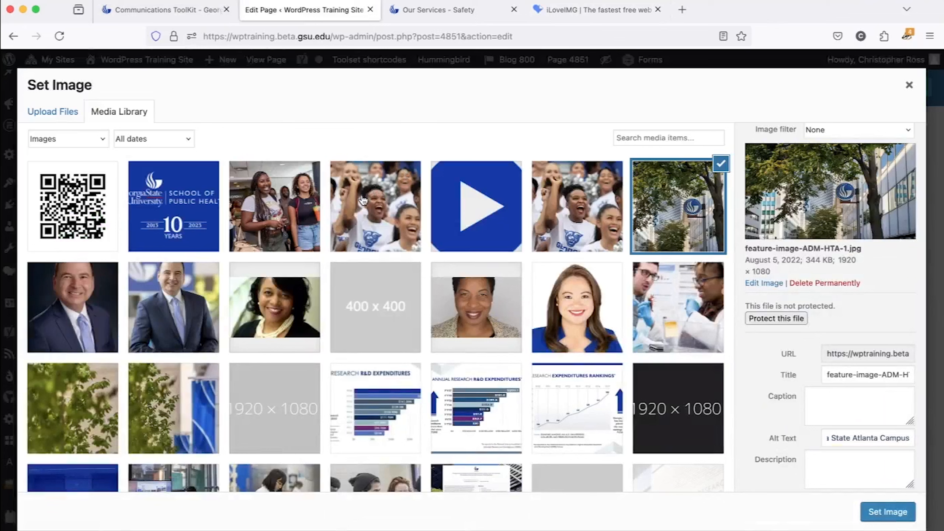
{"action": "left_click", "coordinate": [374, 218]}
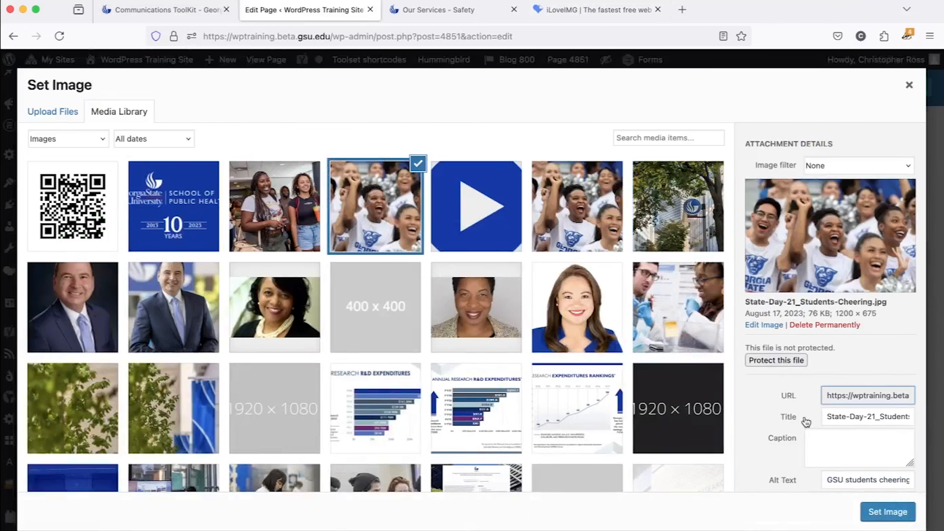
{"action": "left_click", "coordinate": [567, 220]}
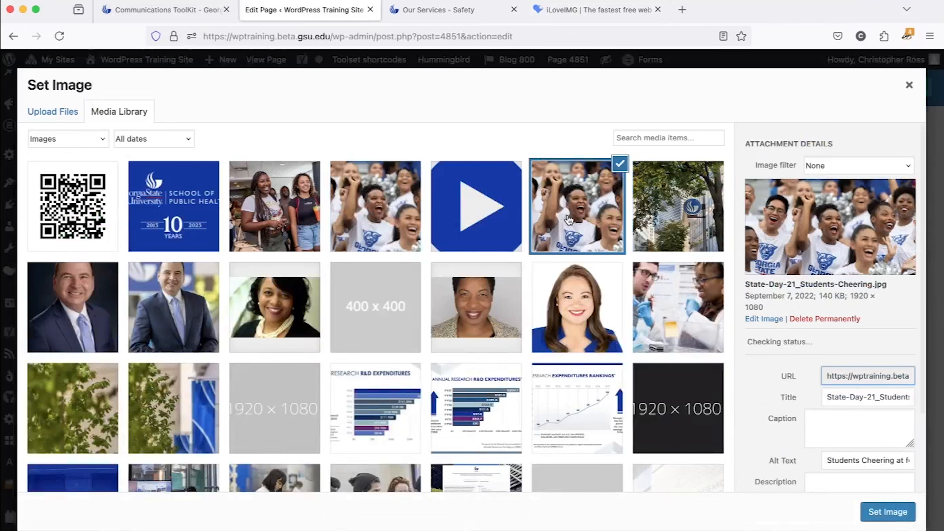
{"action": "left_click", "coordinate": [351, 196]}
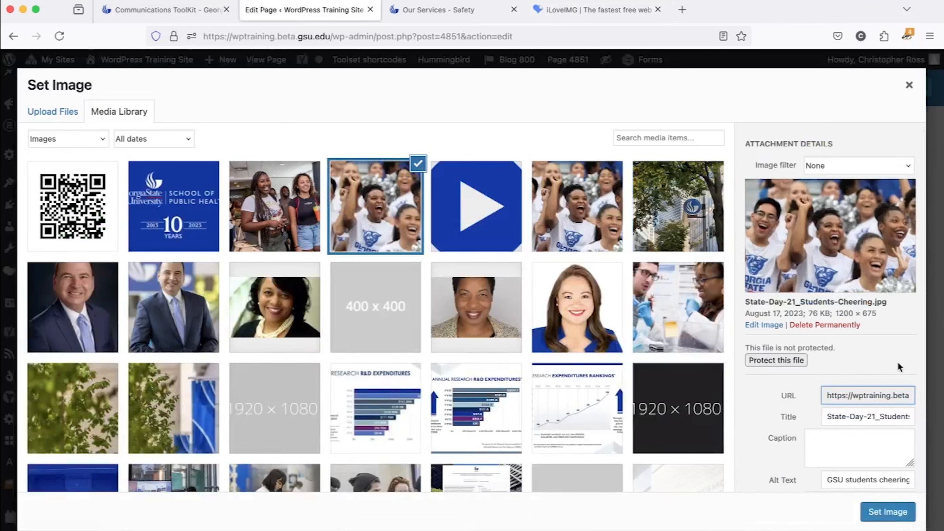
{"action": "left_click", "coordinate": [896, 517]}
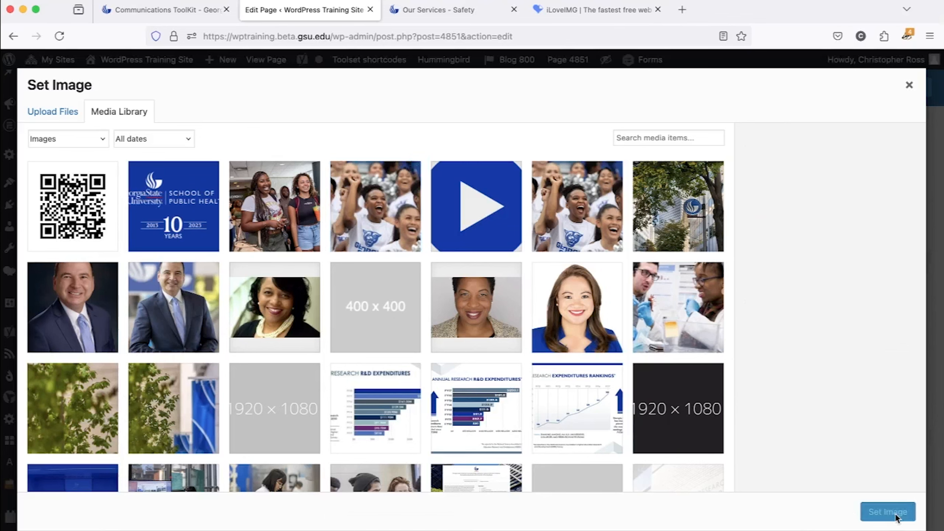
Step: Try a custom image size of 200X100px in the Single Image settings
{"action": "scroll", "coordinate": [363, 360], "scroll_direction": "down", "scroll_amount": 3}
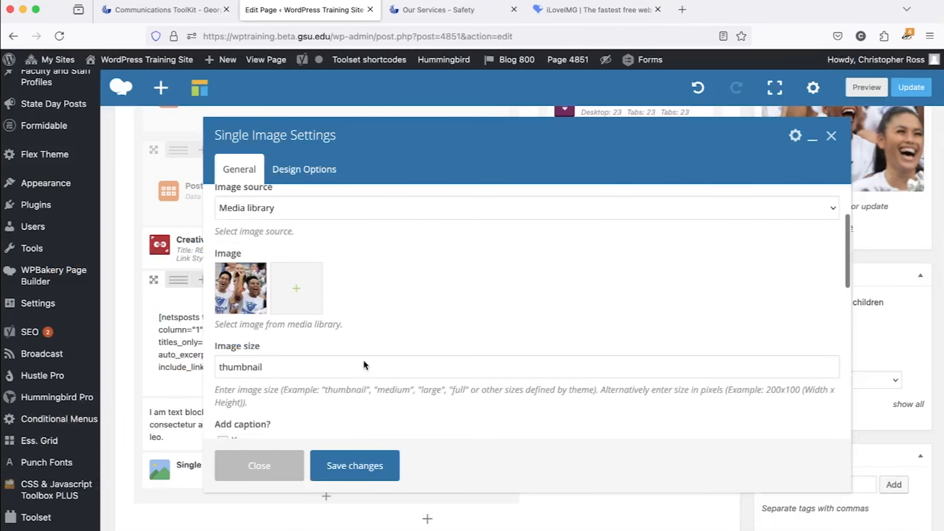
{"action": "double_click", "coordinate": [284, 327]}
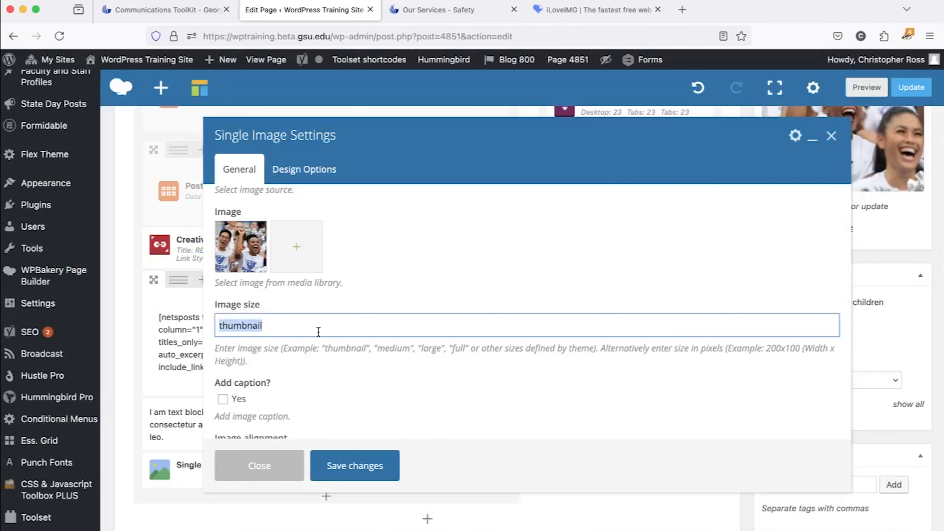
{"action": "type", "text": "200"}
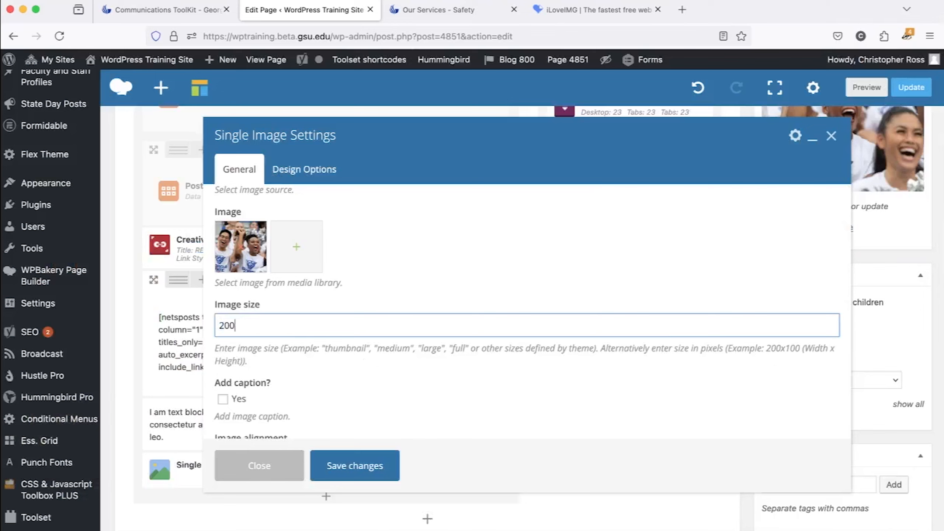
{"action": "type", "text": "X100px"}
Step: Set the Single Image's size to full and save the element's settings
{"action": "key", "text": "BackSpace"}
{"action": "key", "text": "BackSpace"}
{"action": "key", "text": "BackSpace"}
{"action": "key", "text": "BackSpace"}
{"action": "key", "text": "BackSpace"}
{"action": "key", "text": "BackSpace"}
{"action": "key", "text": "BackSpace"}
{"action": "key", "text": "BackSpace"}
{"action": "key", "text": "BackSpace"}
{"action": "type", "text": "full"}
{"action": "left_click", "coordinate": [372, 471]}
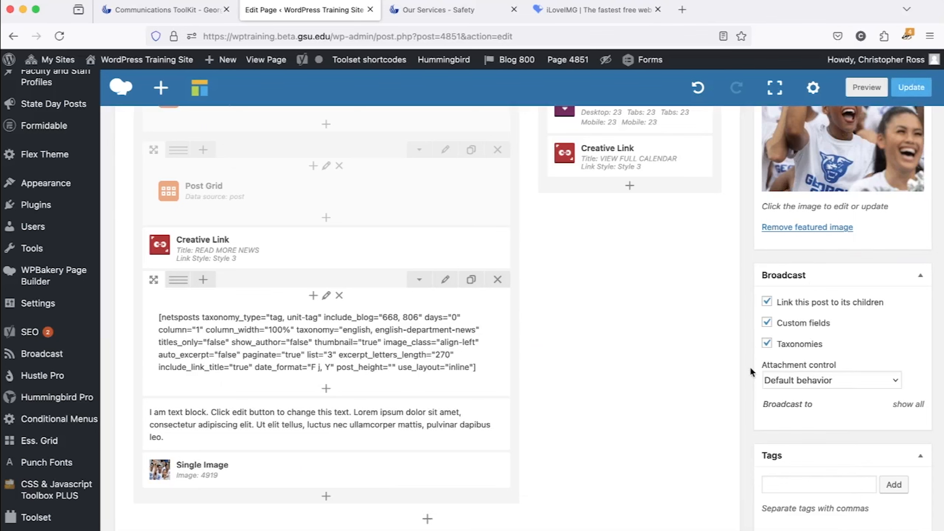
Step: Look over the Training Page's layout from the news section up to the page title and back to the new Single Image
{"action": "scroll", "coordinate": [750, 366], "scroll_direction": "up", "scroll_amount": 5}
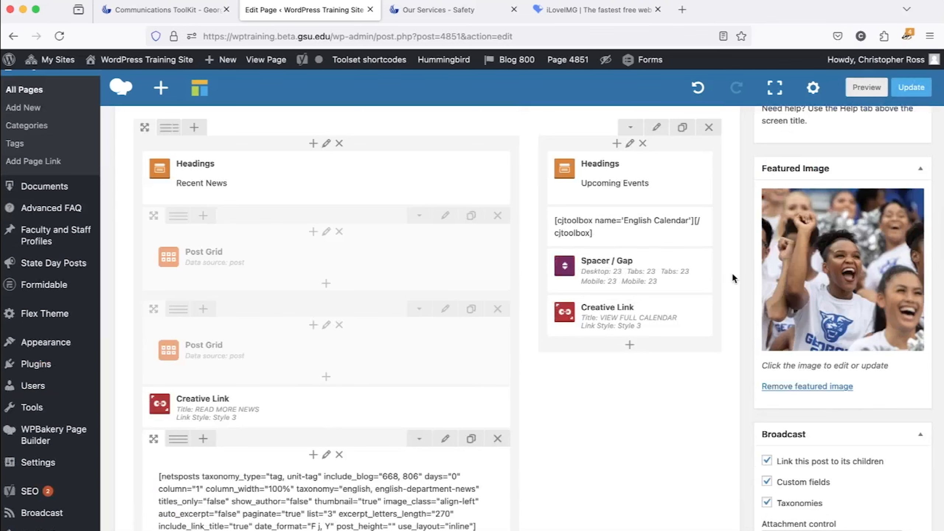
{"action": "scroll", "coordinate": [732, 275], "scroll_direction": "up", "scroll_amount": 10}
{"action": "scroll", "coordinate": [731, 273], "scroll_direction": "up", "scroll_amount": 3}
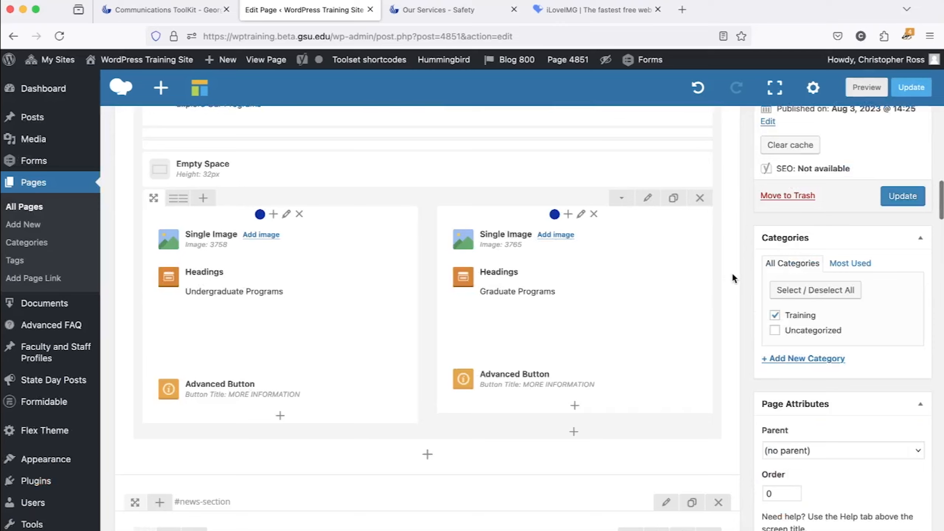
{"action": "scroll", "coordinate": [731, 273], "scroll_direction": "down", "scroll_amount": 15}
{"action": "scroll", "coordinate": [732, 273], "scroll_direction": "up", "scroll_amount": 7}
{"action": "scroll", "coordinate": [733, 276], "scroll_direction": "up", "scroll_amount": 7}
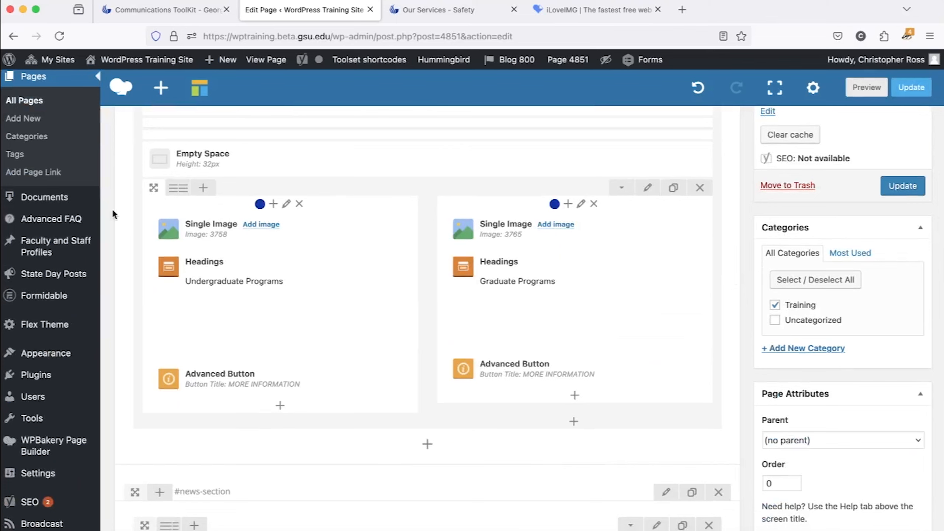
{"action": "scroll", "coordinate": [49, 180], "scroll_direction": "up", "scroll_amount": 5}
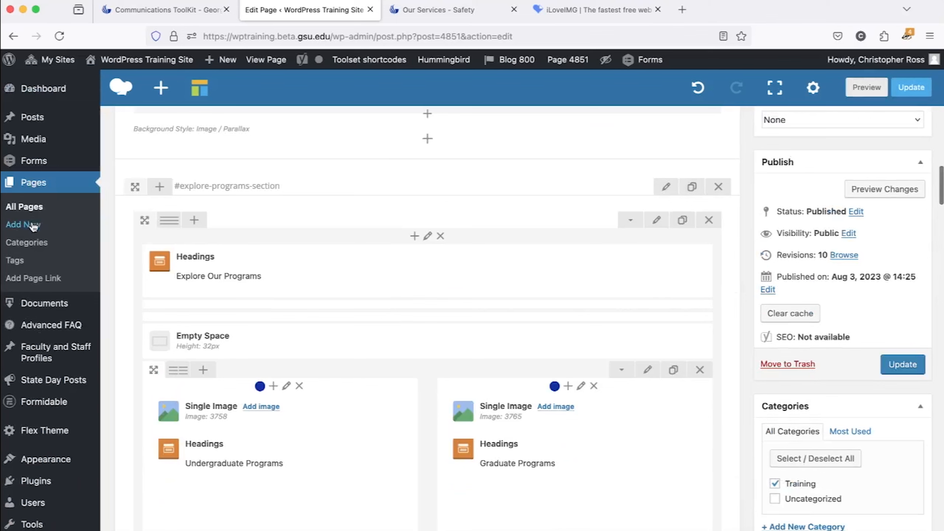
{"action": "mouse_move", "coordinate": [169, 220]}
{"action": "scroll", "coordinate": [203, 242], "scroll_direction": "up", "scroll_amount": 15}
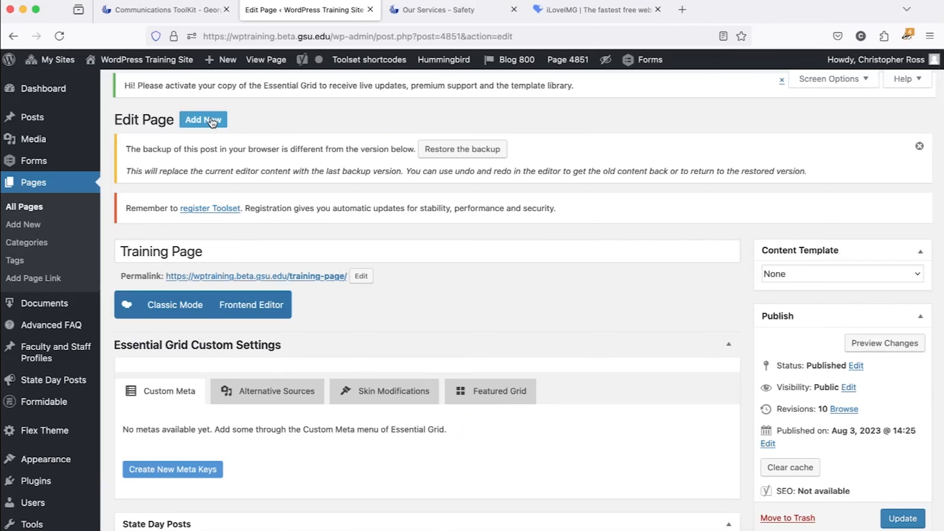
{"action": "scroll", "coordinate": [544, 286], "scroll_direction": "down", "scroll_amount": 15}
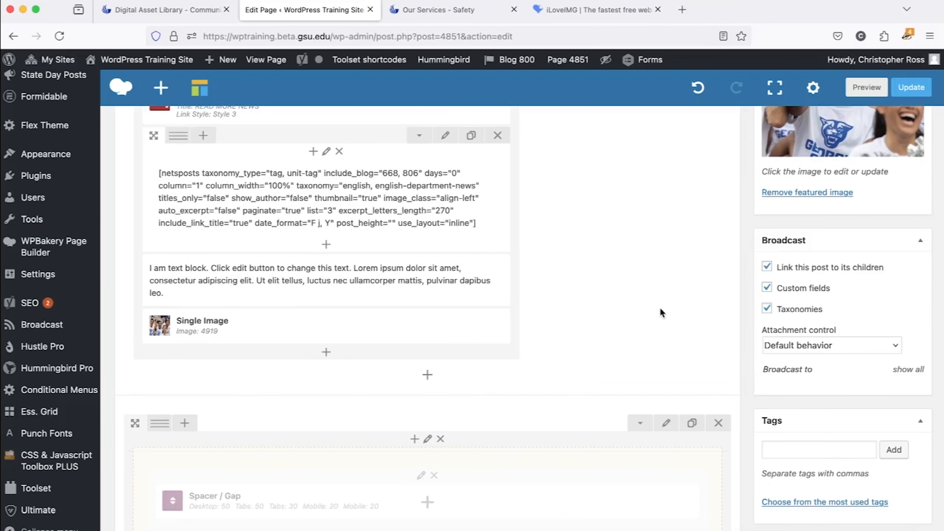
Step: Look over the Training Page's rows from the news section's new Single Image up to the explore-programs section
{"action": "scroll", "coordinate": [660, 311], "scroll_direction": "up", "scroll_amount": 5}
{"action": "scroll", "coordinate": [660, 311], "scroll_direction": "down", "scroll_amount": 4}
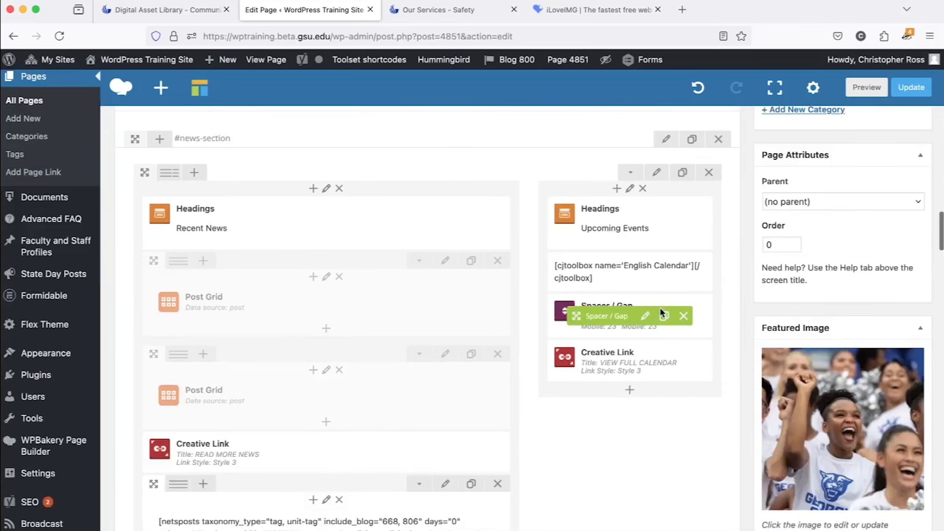
{"action": "scroll", "coordinate": [659, 307], "scroll_direction": "down", "scroll_amount": 8}
{"action": "scroll", "coordinate": [659, 305], "scroll_direction": "up", "scroll_amount": 4}
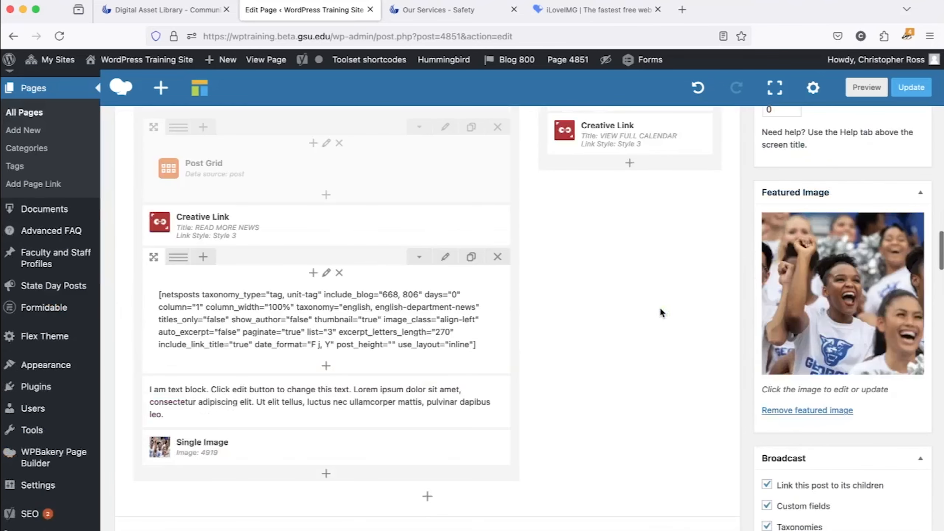
{"action": "scroll", "coordinate": [659, 306], "scroll_direction": "up", "scroll_amount": 5}
{"action": "scroll", "coordinate": [660, 307], "scroll_direction": "down", "scroll_amount": 10}
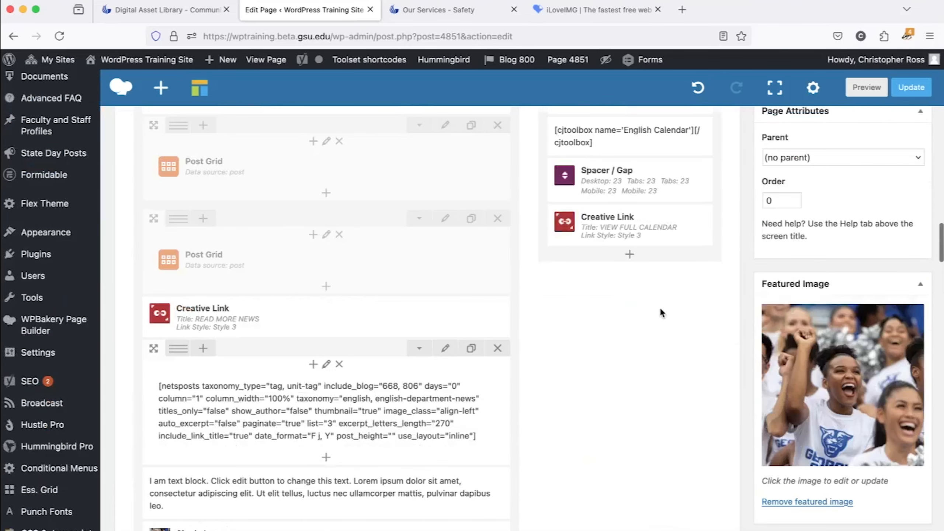
{"action": "scroll", "coordinate": [659, 307], "scroll_direction": "up", "scroll_amount": 15}
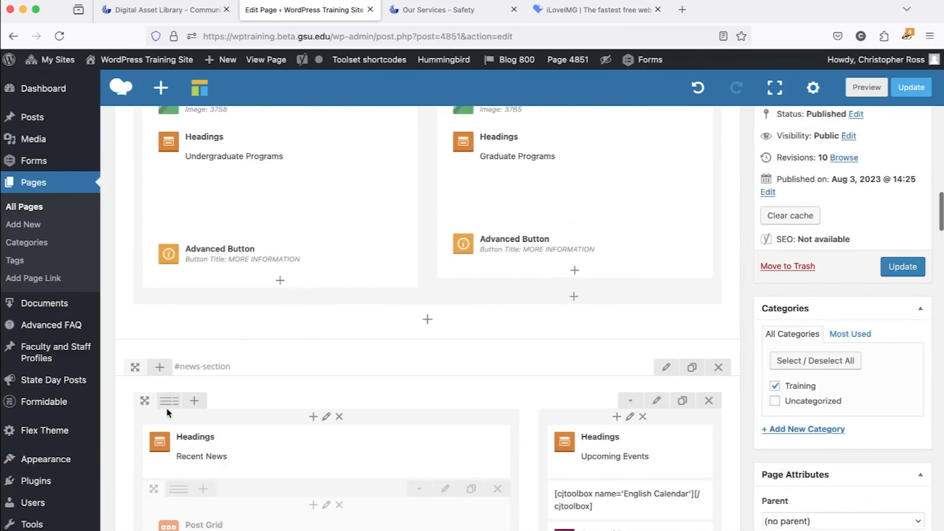
{"action": "scroll", "coordinate": [316, 490], "scroll_direction": "up", "scroll_amount": 10}
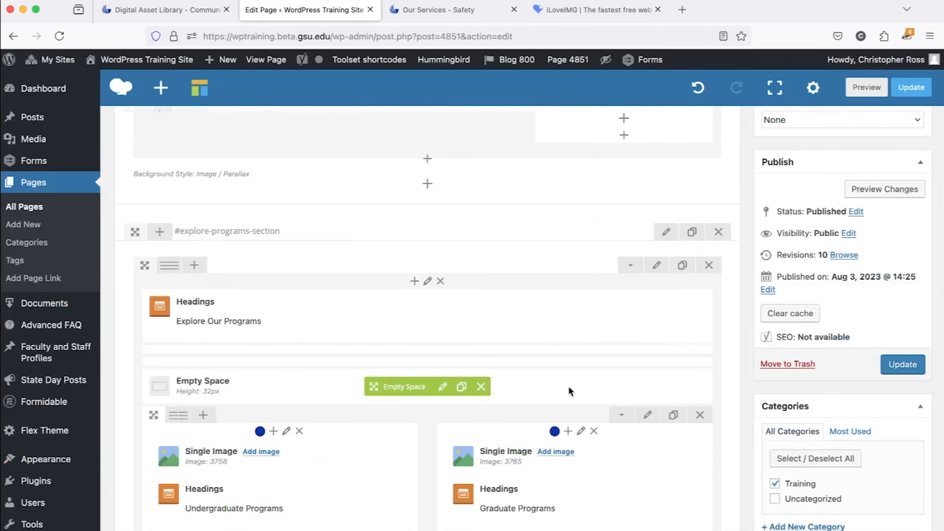
{"action": "scroll", "coordinate": [568, 385], "scroll_direction": "down", "scroll_amount": 3}
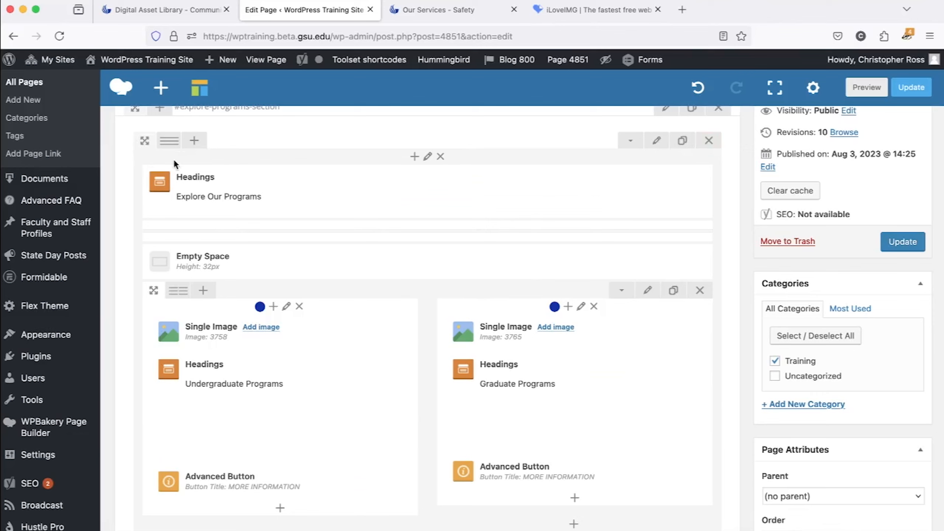
Step: Move the Undergraduate Programs column's Single Image into the Graduate Programs column, between its Single Image and heading
{"action": "mouse_move", "coordinate": [382, 206]}
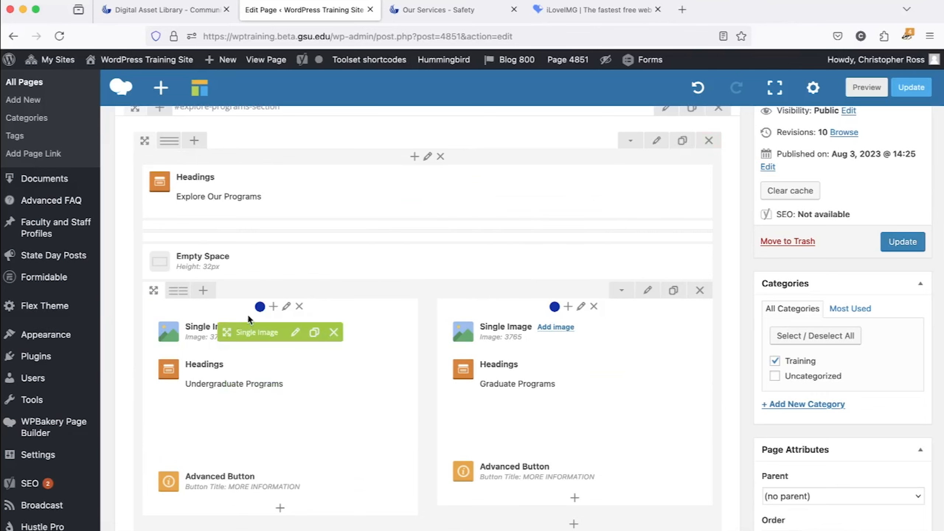
{"action": "mouse_move", "coordinate": [238, 331]}
{"action": "left_mouse_down"}
{"action": "mouse_move", "coordinate": [517, 341]}
{"action": "mouse_move", "coordinate": [565, 362]}
{"action": "mouse_move", "coordinate": [561, 413]}
{"action": "mouse_move", "coordinate": [559, 354]}
{"action": "mouse_move", "coordinate": [550, 432]}
{"action": "mouse_move", "coordinate": [546, 380]}
{"action": "mouse_move", "coordinate": [282, 321]}
{"action": "mouse_move", "coordinate": [610, 406]}
{"action": "left_mouse_up"}
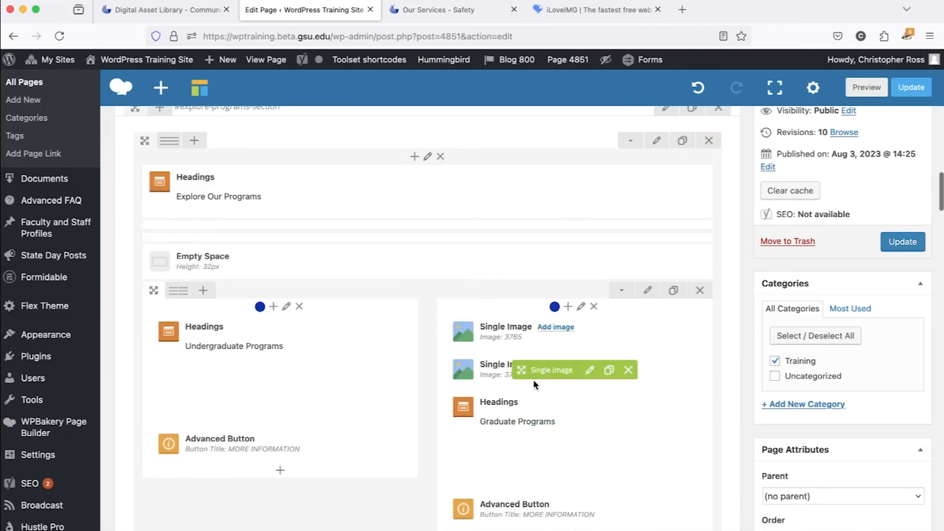
{"action": "scroll", "coordinate": [526, 308], "scroll_direction": "up", "scroll_amount": 5}
{"action": "scroll", "coordinate": [525, 308], "scroll_direction": "down", "scroll_amount": 5}
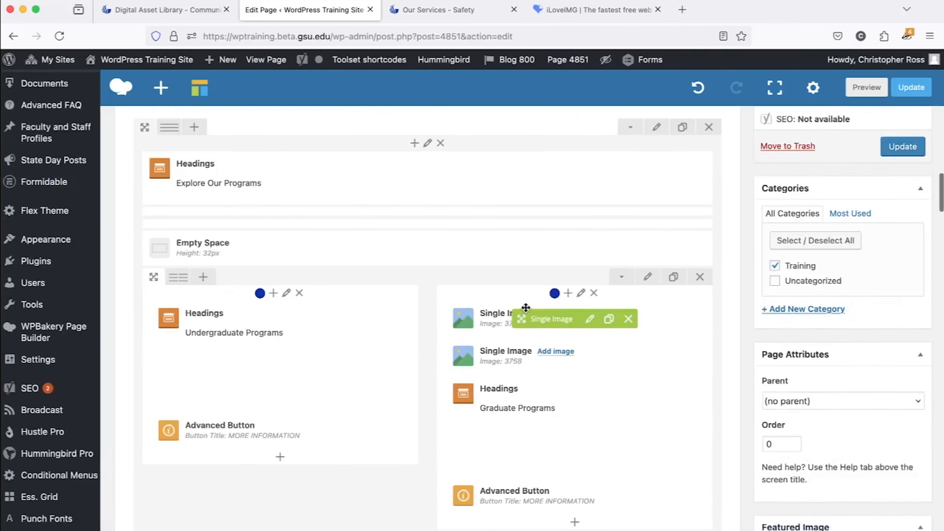
{"action": "scroll", "coordinate": [525, 307], "scroll_direction": "down", "scroll_amount": 2}
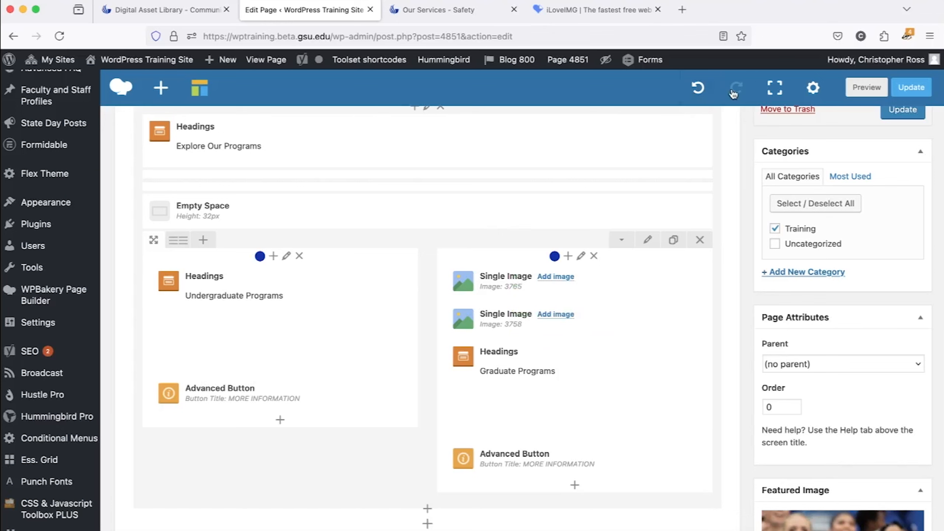
Step: Undo the Single Image move, redo it, and undo it once more
{"action": "left_click", "coordinate": [697, 96]}
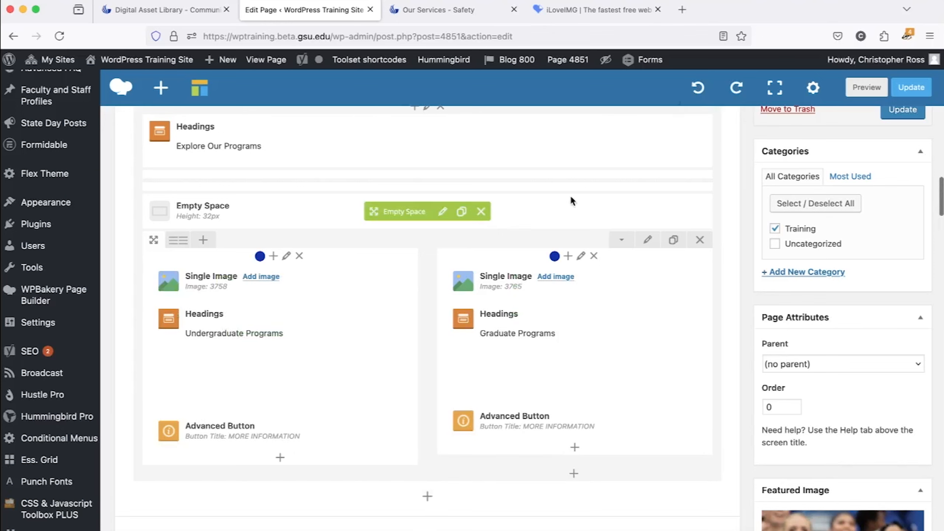
{"action": "left_click", "coordinate": [734, 95]}
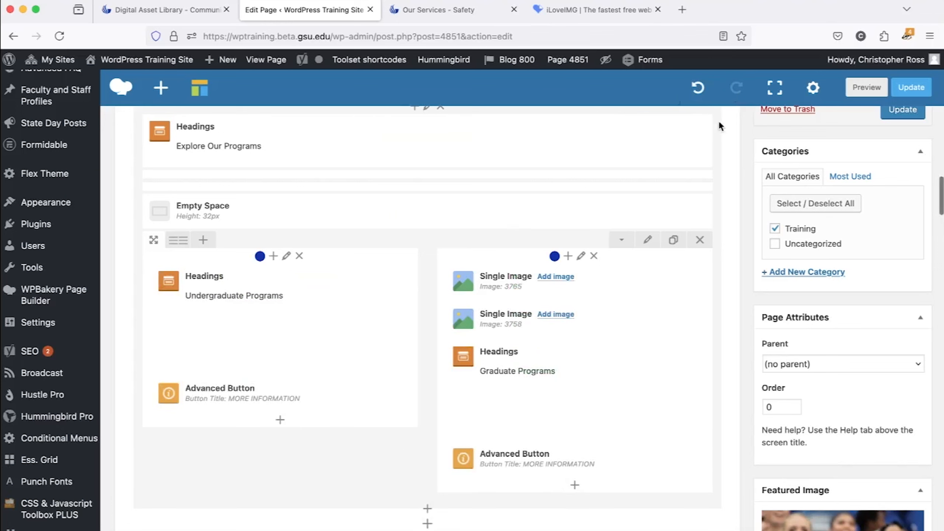
{"action": "left_click", "coordinate": [698, 93]}
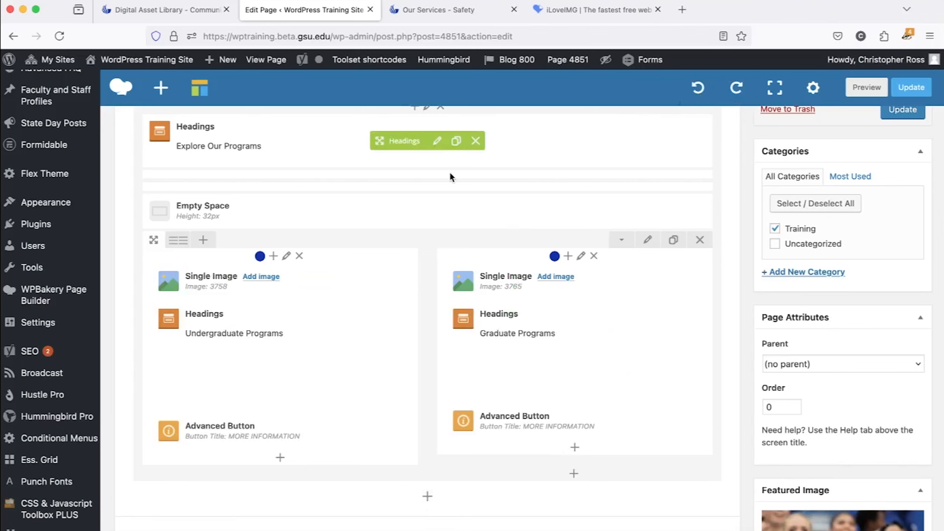
Step: Move the two-column programs inner row into the news section's Recent News column below the first Post Grid, and undo the move
{"action": "left_click_drag", "start_coordinate": [151, 237], "coordinate": [330, 233]}
{"action": "scroll", "coordinate": [528, 286], "scroll_direction": "up", "scroll_amount": 20}
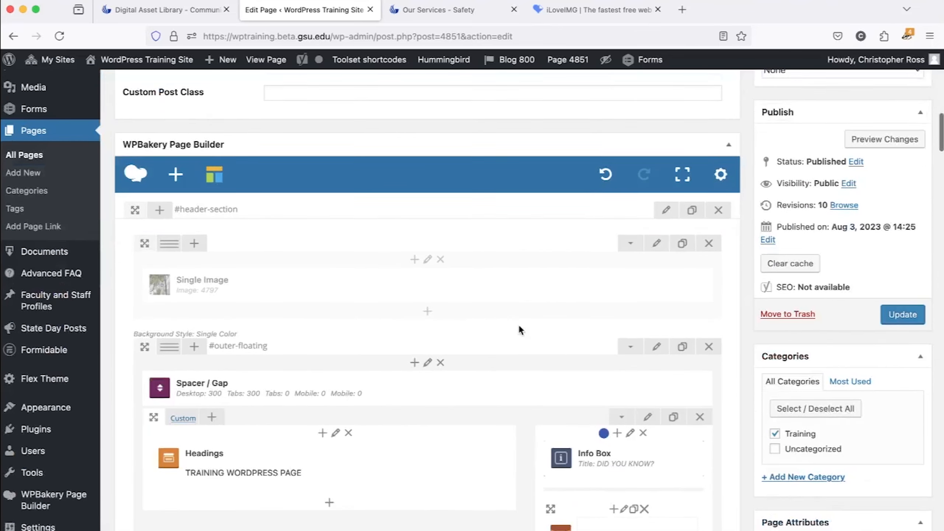
{"action": "scroll", "coordinate": [519, 326], "scroll_direction": "down", "scroll_amount": 10}
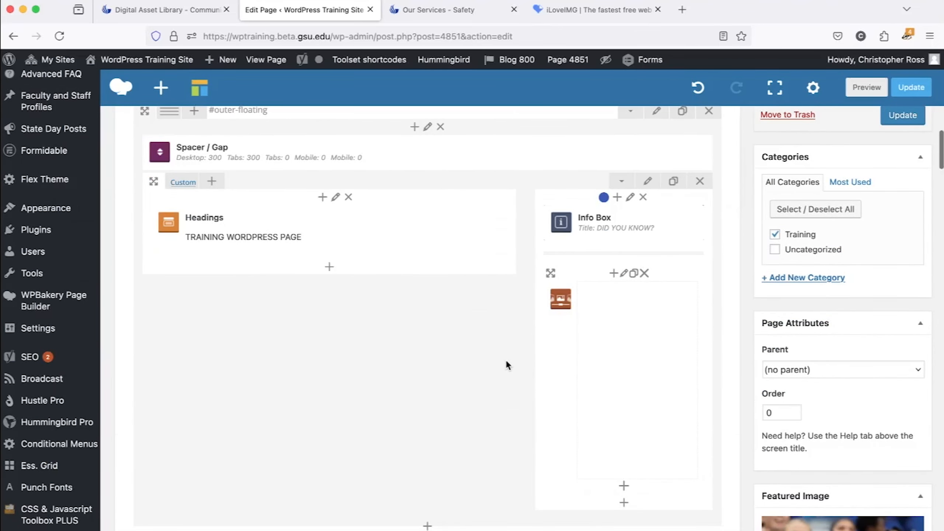
{"action": "scroll", "coordinate": [506, 359], "scroll_direction": "down", "scroll_amount": 20}
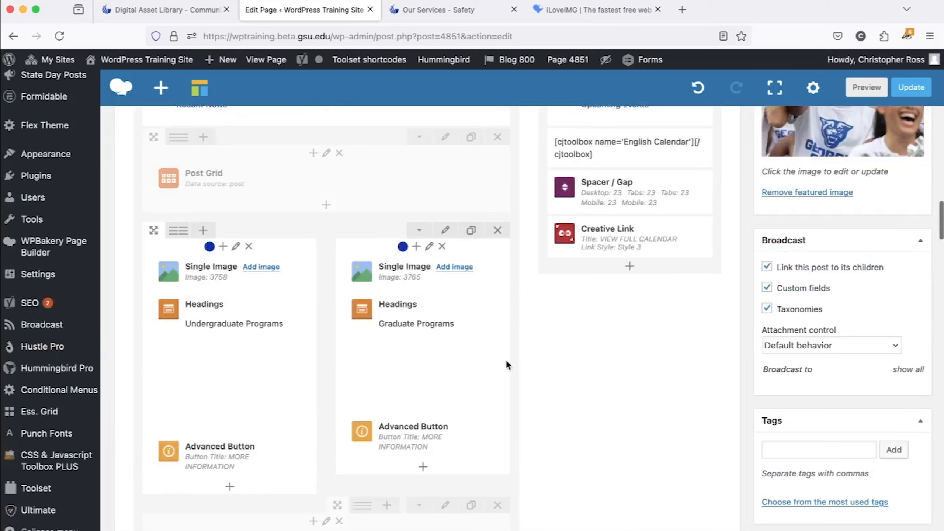
{"action": "scroll", "coordinate": [505, 359], "scroll_direction": "up", "scroll_amount": 9}
{"action": "left_click", "coordinate": [697, 87]}
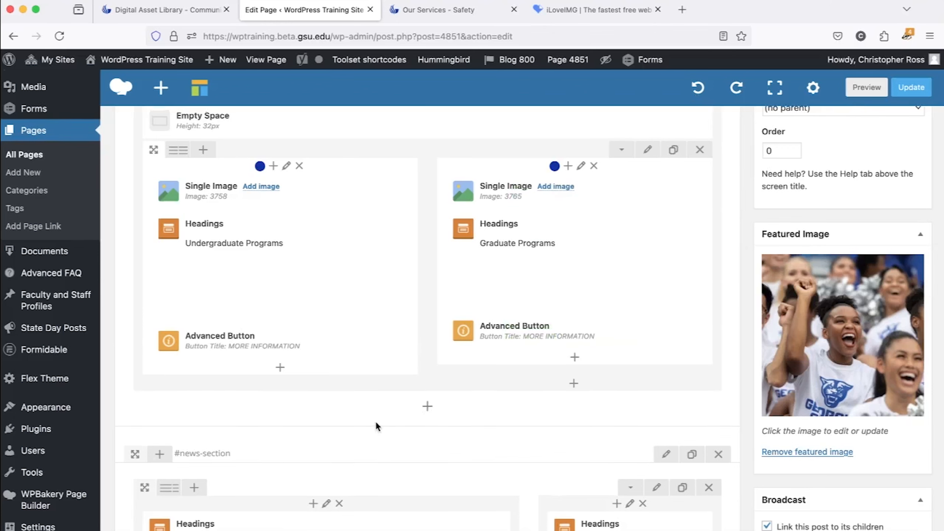
Step: Review the programs inner row's general settings, Columns gap choices and design options, and close its settings without saving
{"action": "scroll", "coordinate": [374, 421], "scroll_direction": "up", "scroll_amount": 2}
{"action": "scroll", "coordinate": [375, 421], "scroll_direction": "up", "scroll_amount": 1}
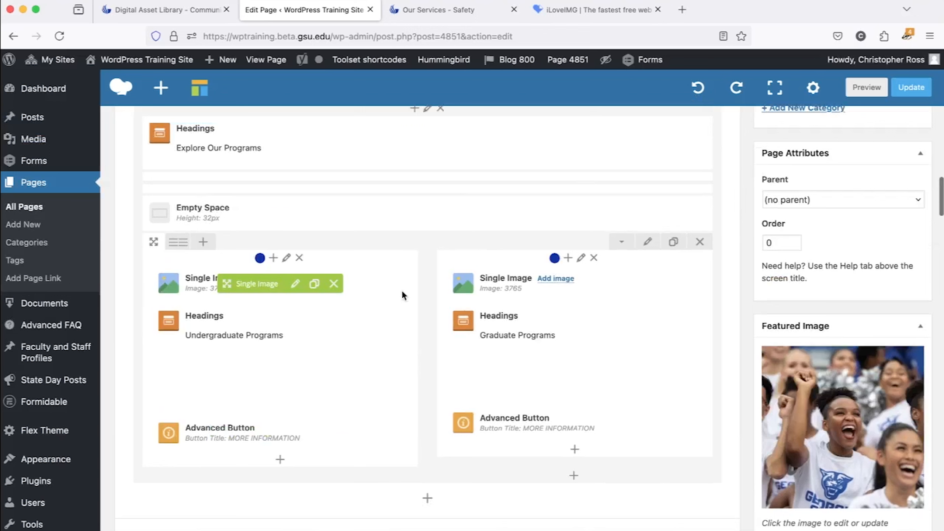
{"action": "left_click", "coordinate": [648, 241]}
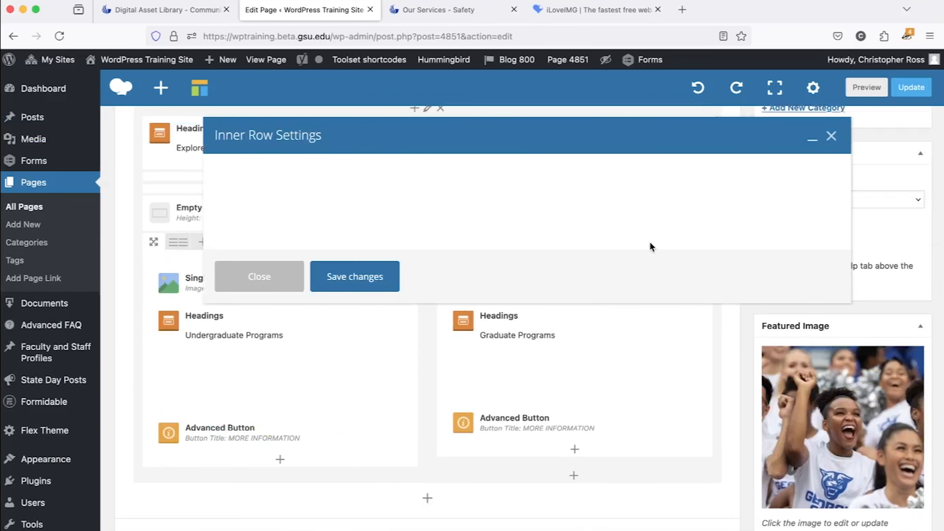
{"action": "scroll", "coordinate": [406, 270], "scroll_direction": "down", "scroll_amount": 1}
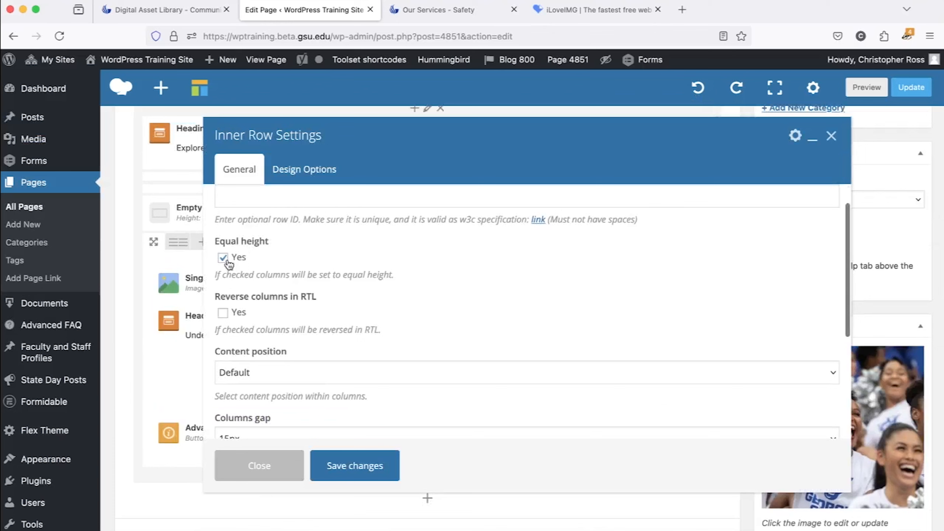
{"action": "scroll", "coordinate": [239, 301], "scroll_direction": "down", "scroll_amount": 3}
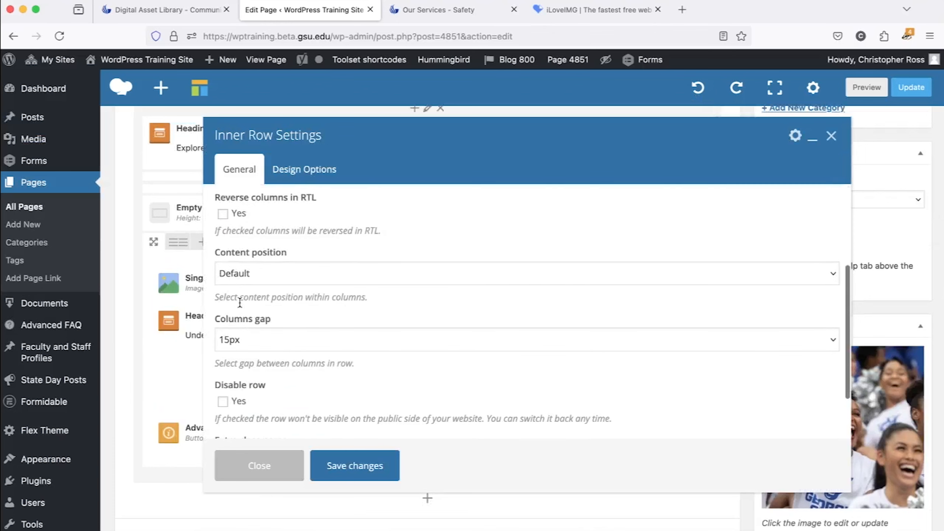
{"action": "left_click", "coordinate": [265, 343]}
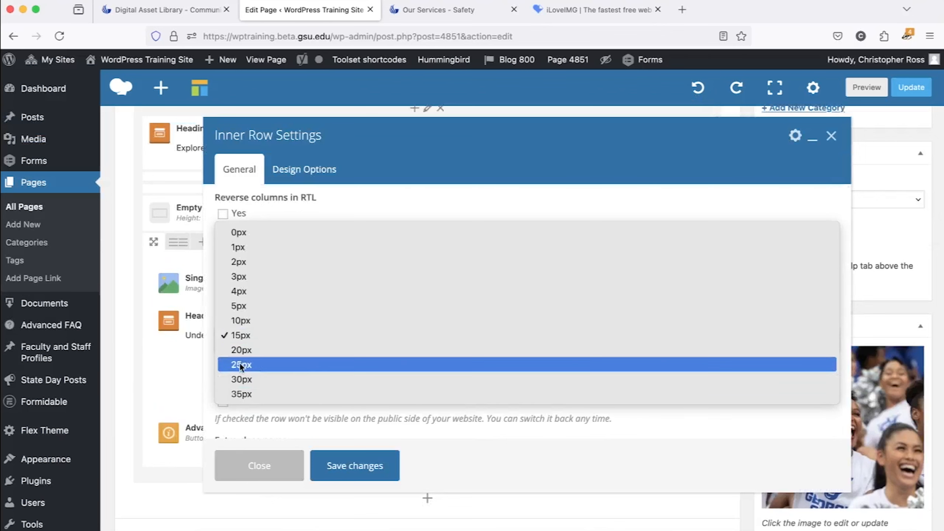
{"action": "left_click", "coordinate": [192, 358]}
{"action": "scroll", "coordinate": [282, 346], "scroll_direction": "down", "scroll_amount": 2}
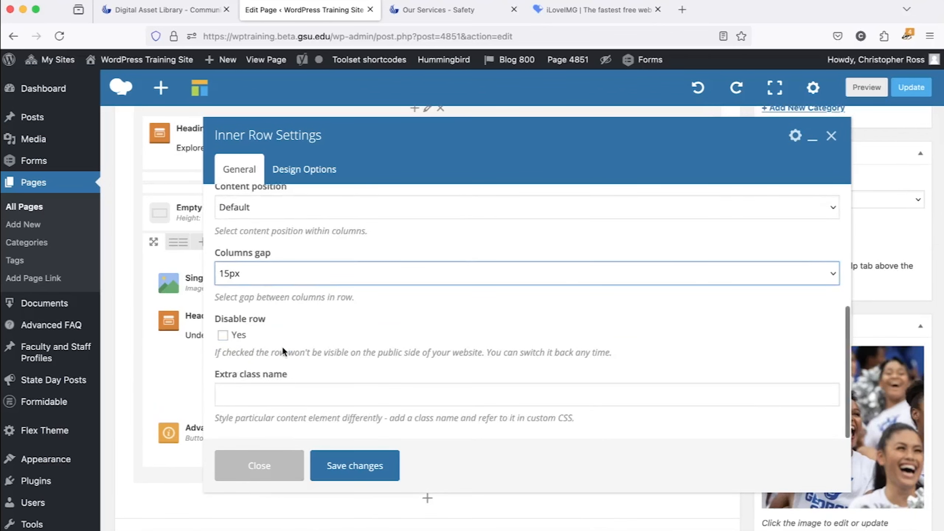
{"action": "scroll", "coordinate": [320, 218], "scroll_direction": "up", "scroll_amount": 3}
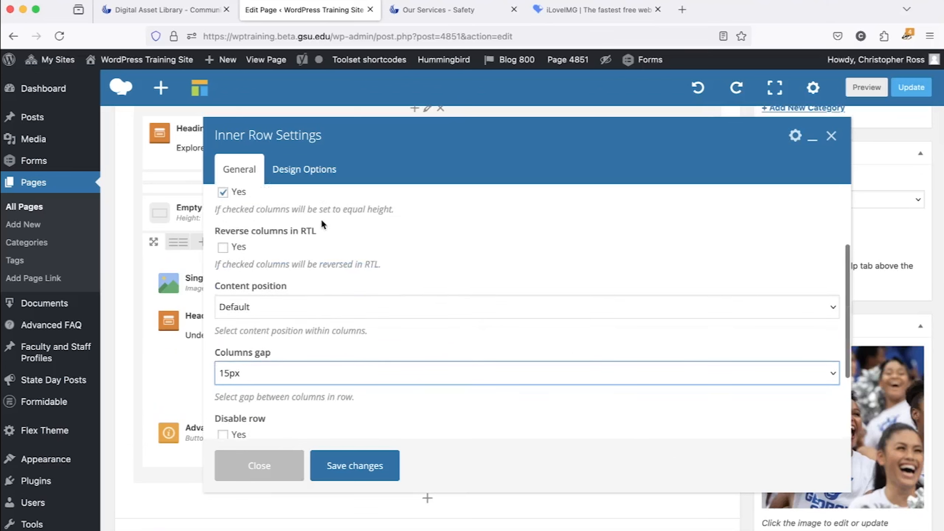
{"action": "left_click", "coordinate": [311, 171]}
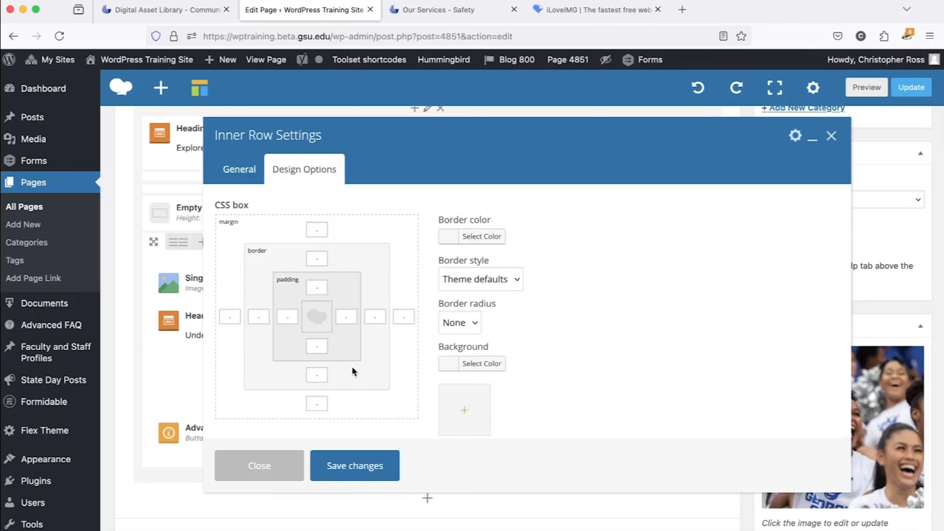
{"action": "left_click", "coordinate": [277, 474]}
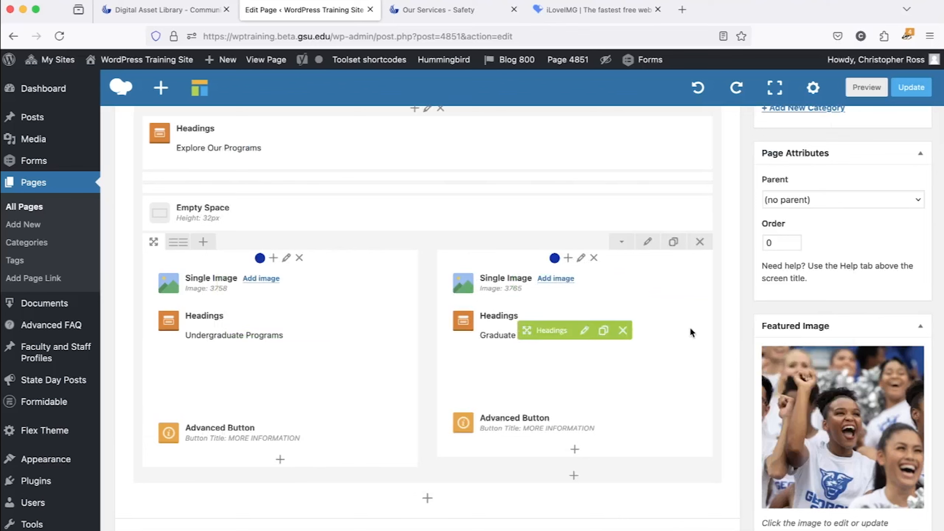
Step: Examine the Graduate Programs inner column's design options, including its padding and background color code
{"action": "left_click", "coordinate": [582, 258]}
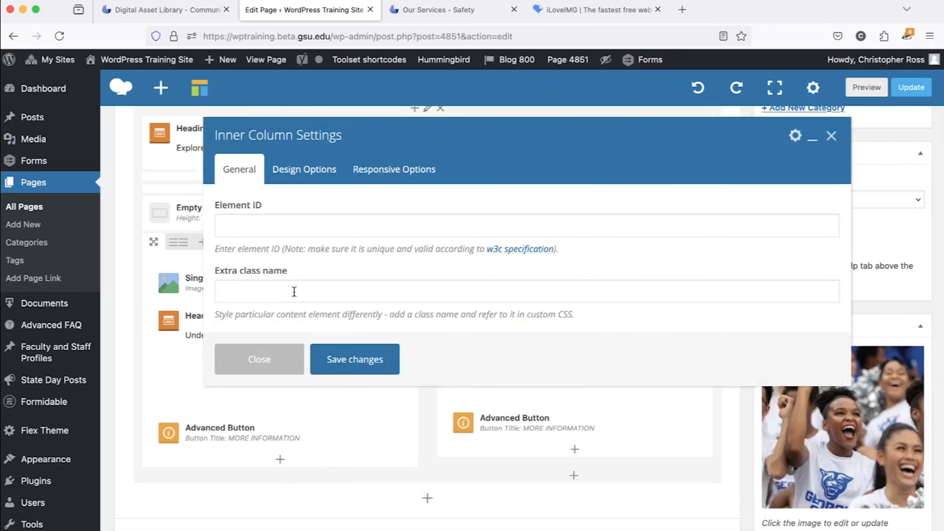
{"action": "left_click", "coordinate": [314, 169]}
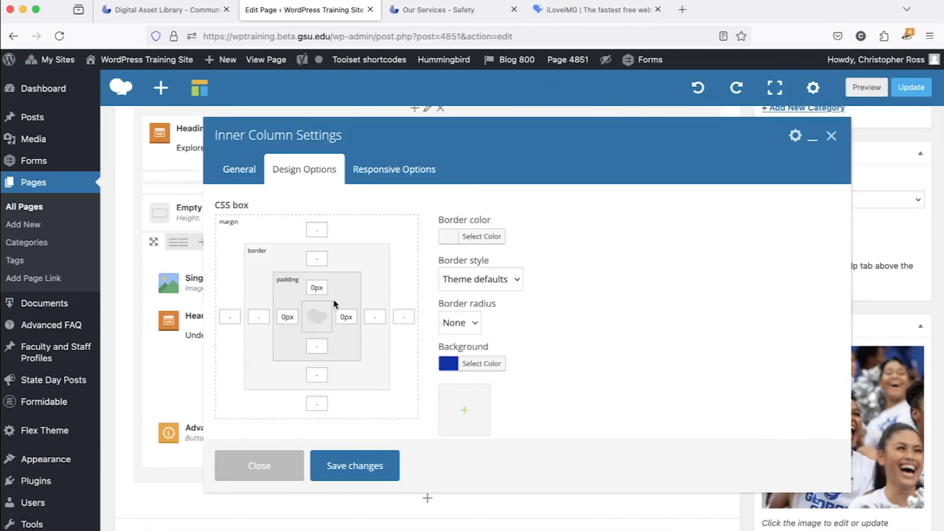
{"action": "left_click", "coordinate": [450, 363]}
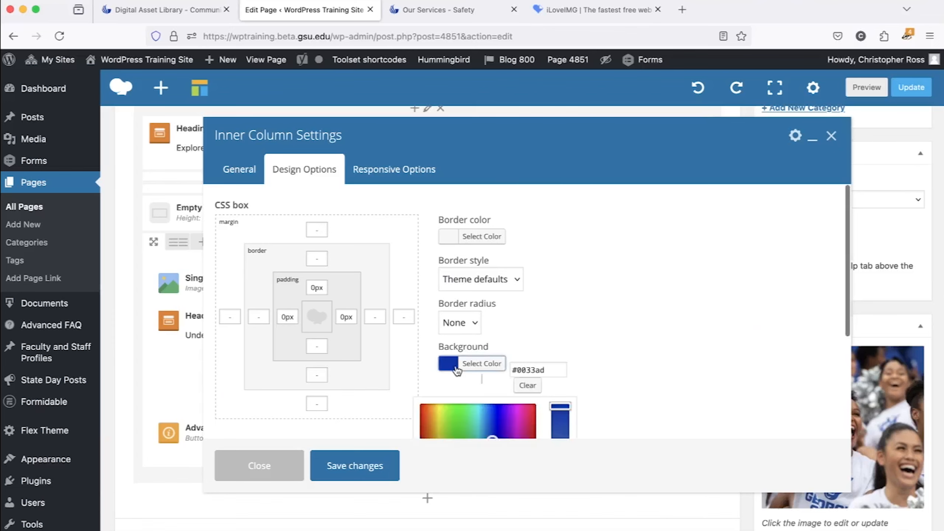
{"action": "triple_click", "coordinate": [544, 369]}
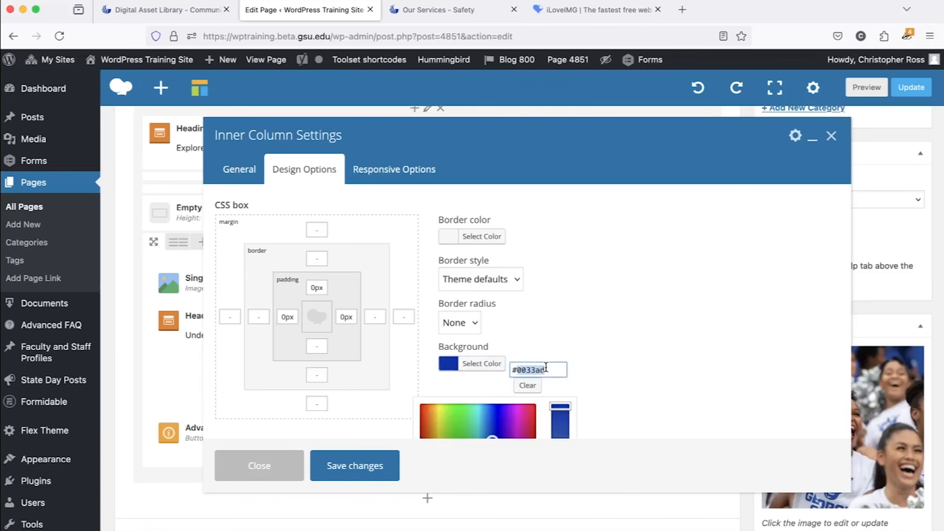
Step: Locate the Color Guidelines entry on the Communications ToolKit site, and back in the page editor close the column settings without saving
{"action": "left_click", "coordinate": [159, 9]}
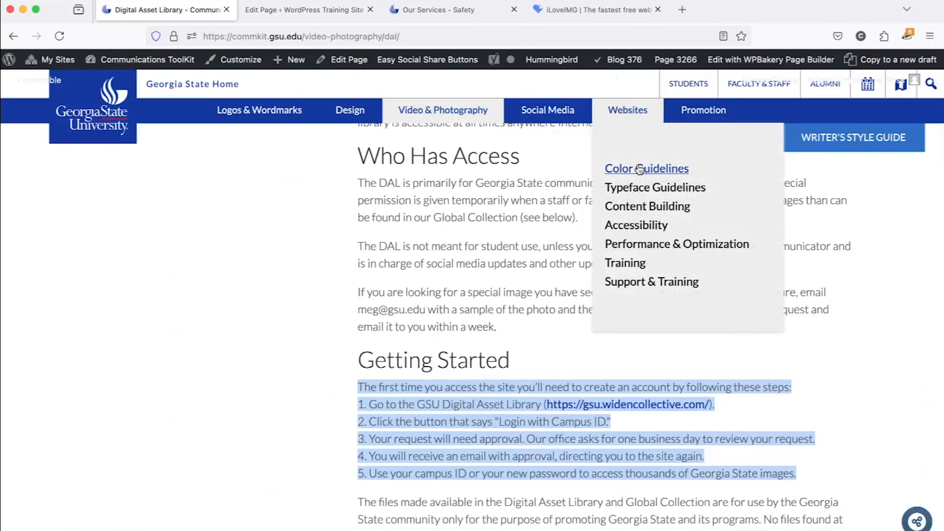
{"action": "left_click", "coordinate": [354, 14]}
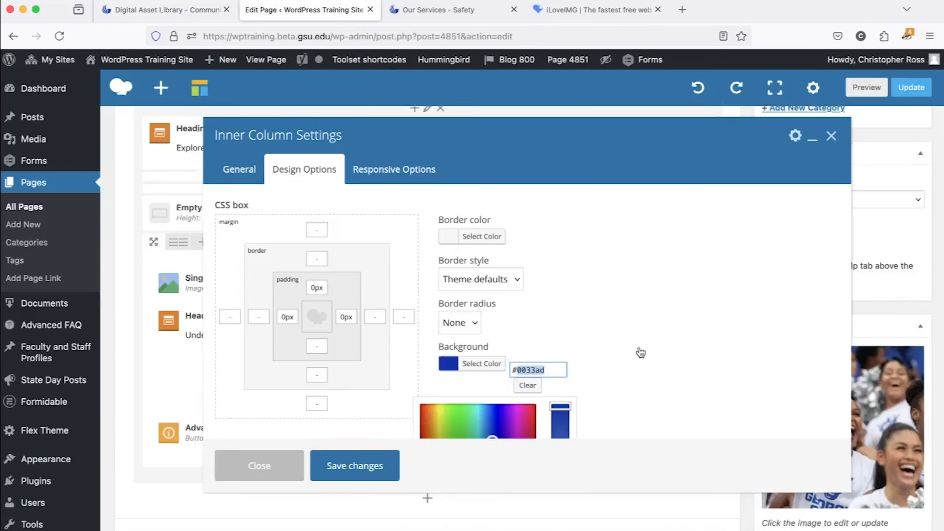
{"action": "left_click", "coordinate": [660, 307]}
{"action": "left_click", "coordinate": [832, 135]}
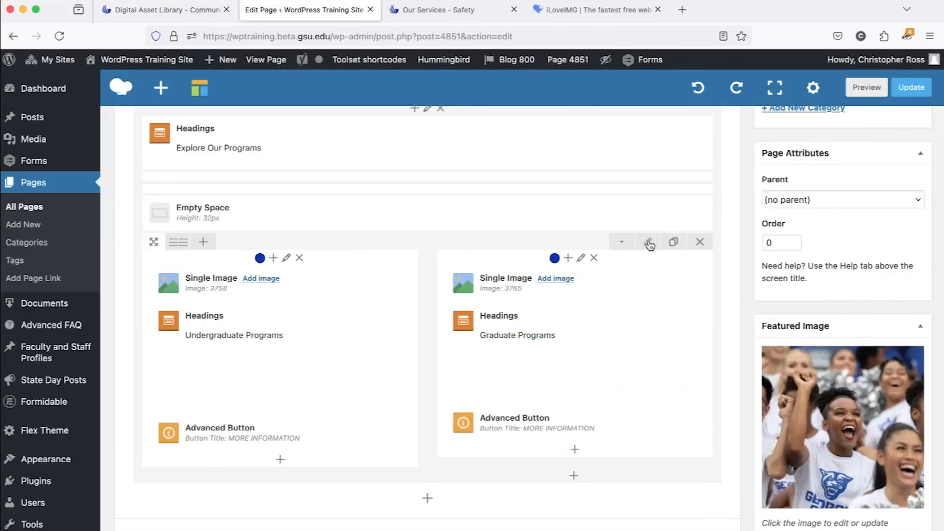
{"action": "scroll", "coordinate": [648, 246], "scroll_direction": "up", "scroll_amount": 1}
{"action": "scroll", "coordinate": [649, 244], "scroll_direction": "up", "scroll_amount": 3}
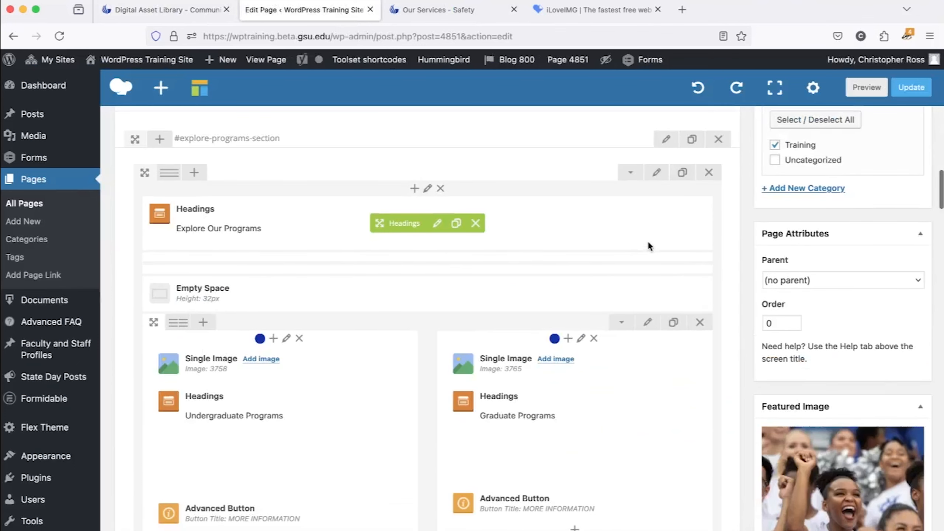